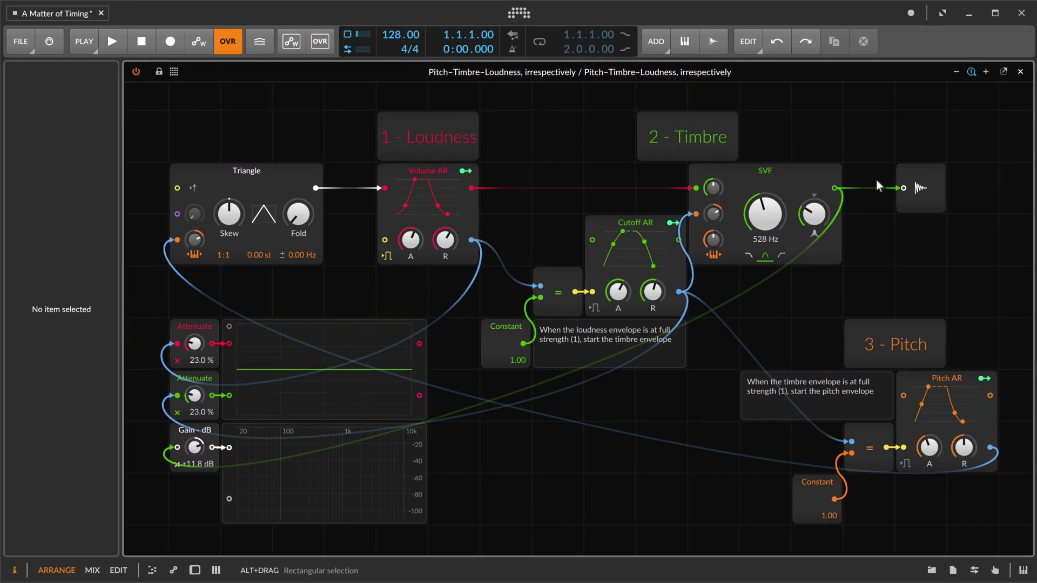
# Close the Pitch-Timbre-Loudness patch and open the Poly Grid patch of the Phase Metrø track
pyautogui.click(1021, 72)
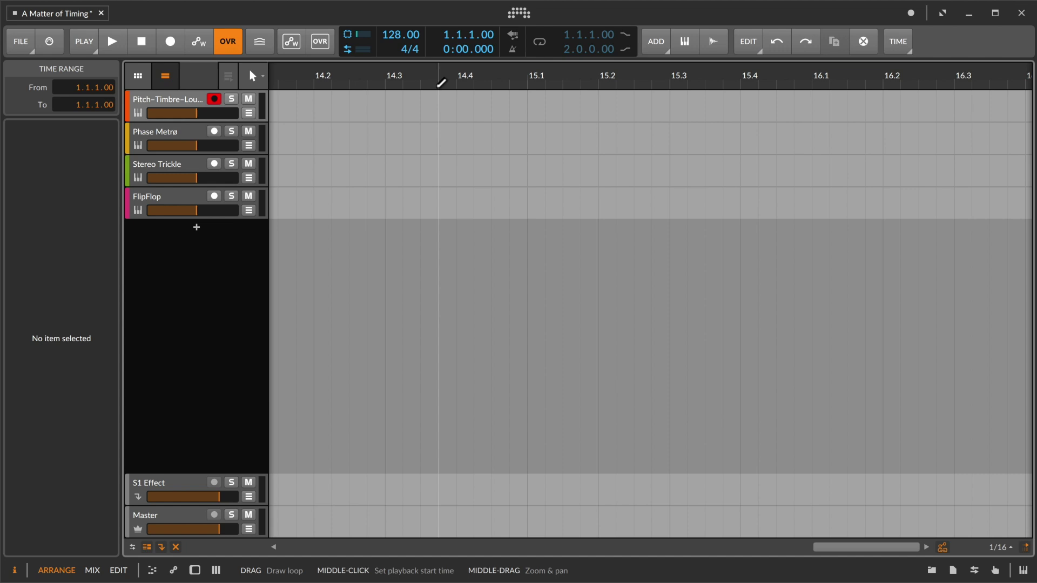
pyautogui.click(172, 134)
pyautogui.doubleClick(172, 133)
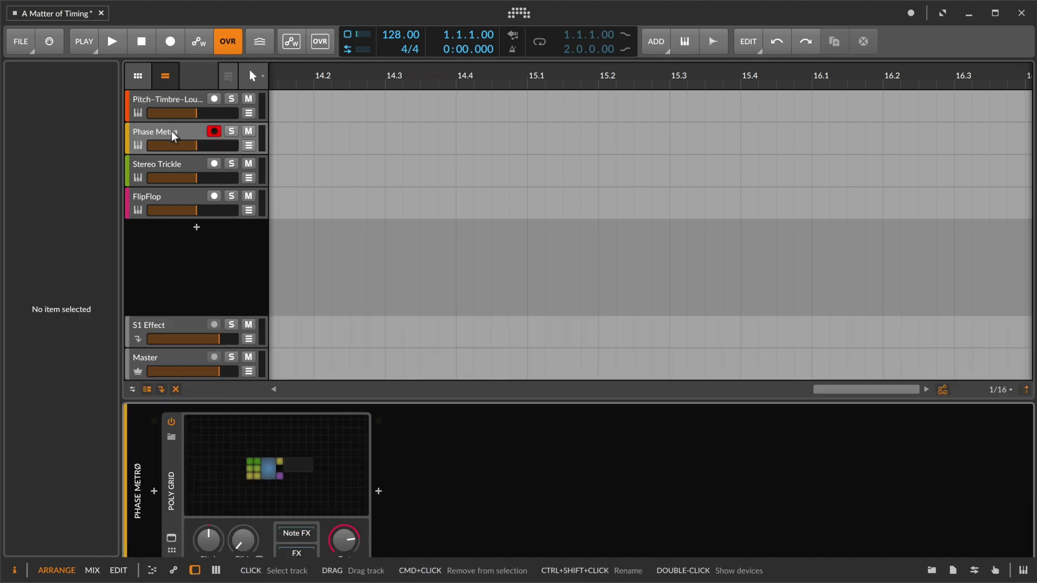
pyautogui.click(255, 453)
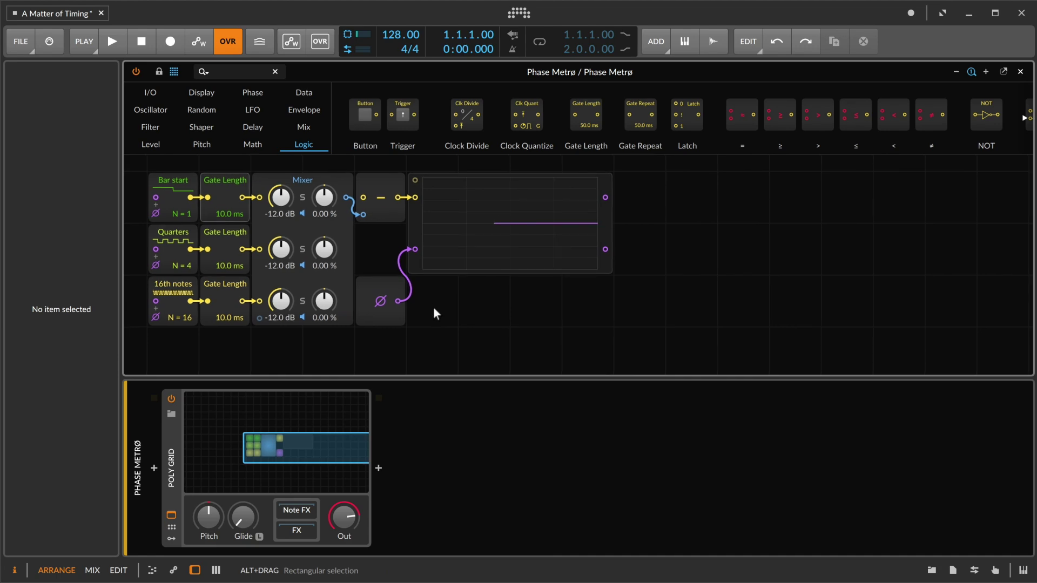
# Run the transport with the metronome on to examine the phase ramp and trigger pulses in the oscilloscope, and stop playback
pyautogui.click(301, 98)
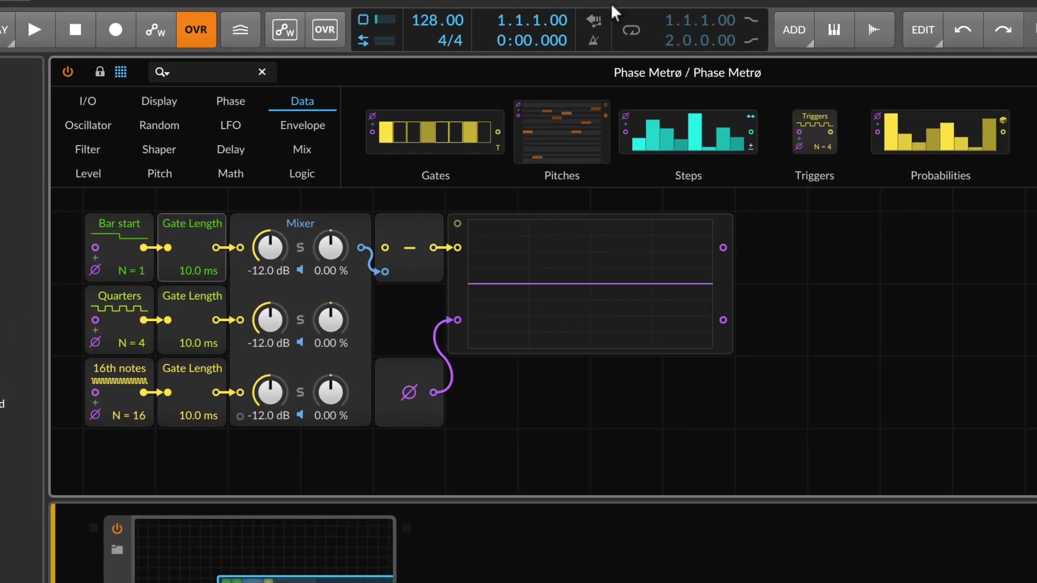
pyautogui.click(614, 38)
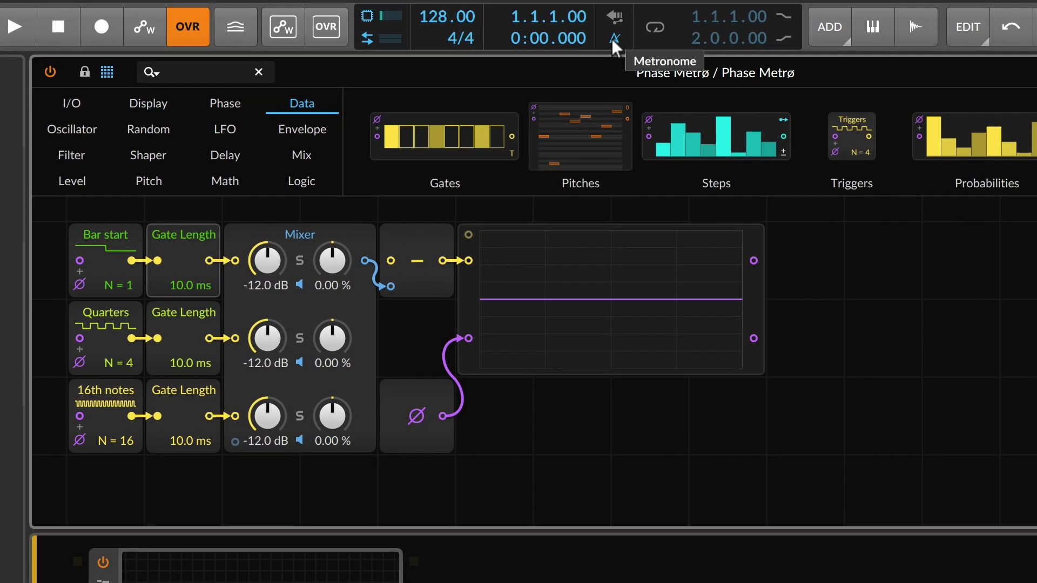
pyautogui.press('space')
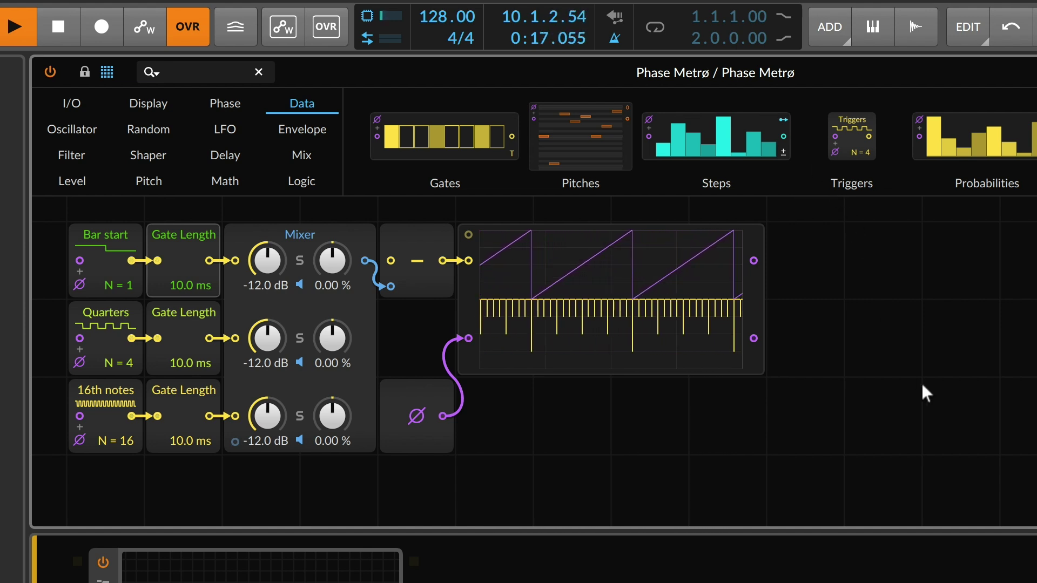
pyautogui.scroll(-1, 922, 386)
pyautogui.scroll(-1, 922, 387)
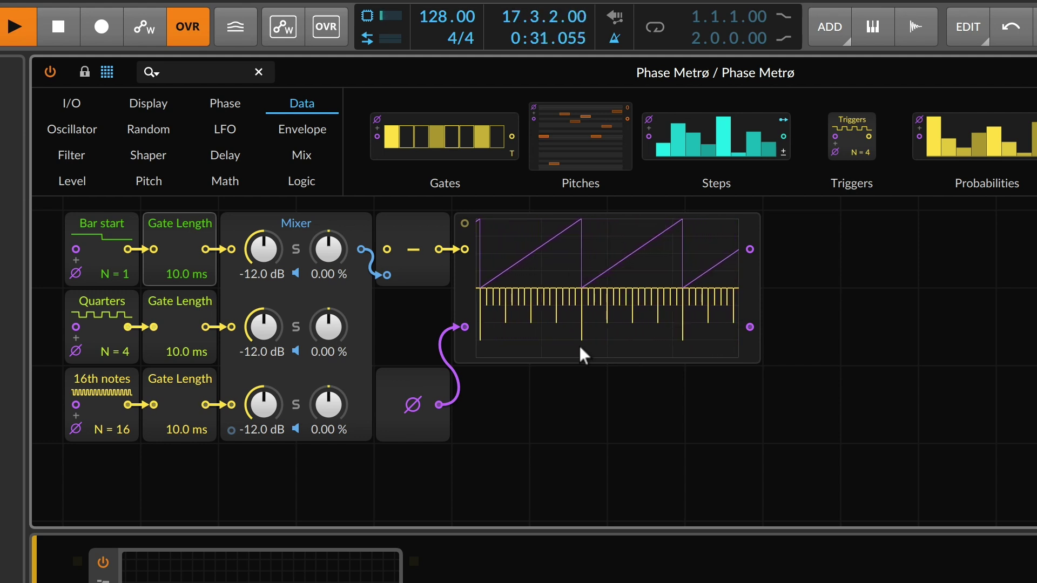
pyautogui.press('space')
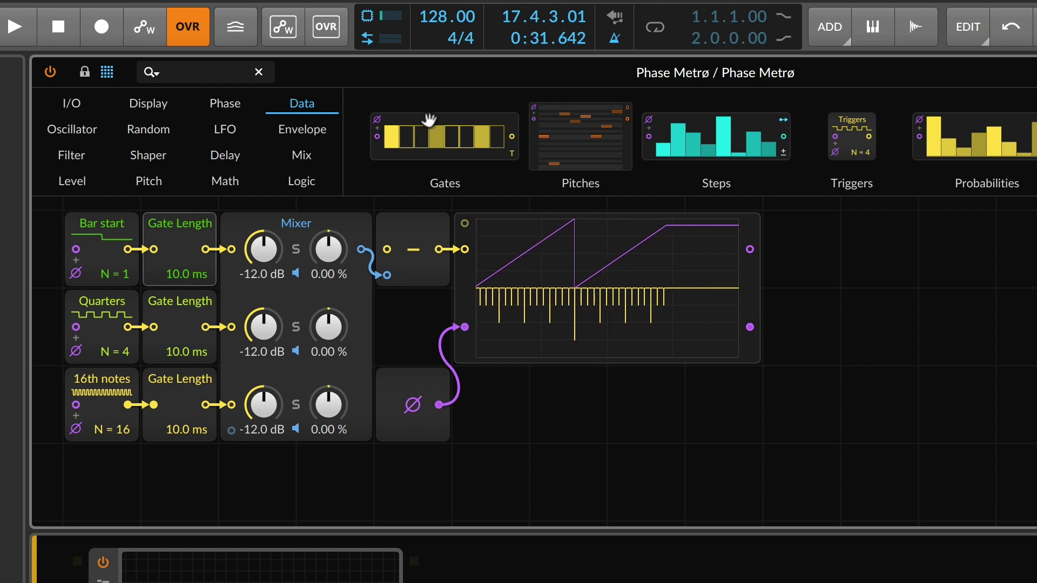
# Add a Steps module below the oscilloscope, driven by a Trigger module through a Ø Counter module
pyautogui.moveTo(722, 135); pyautogui.dragTo(588, 458)
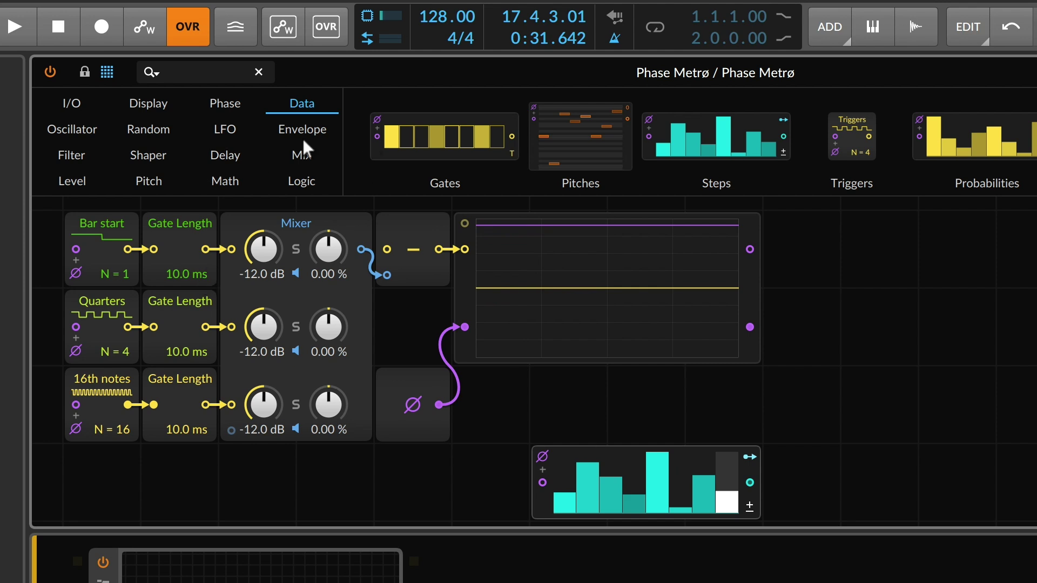
pyautogui.click(223, 106)
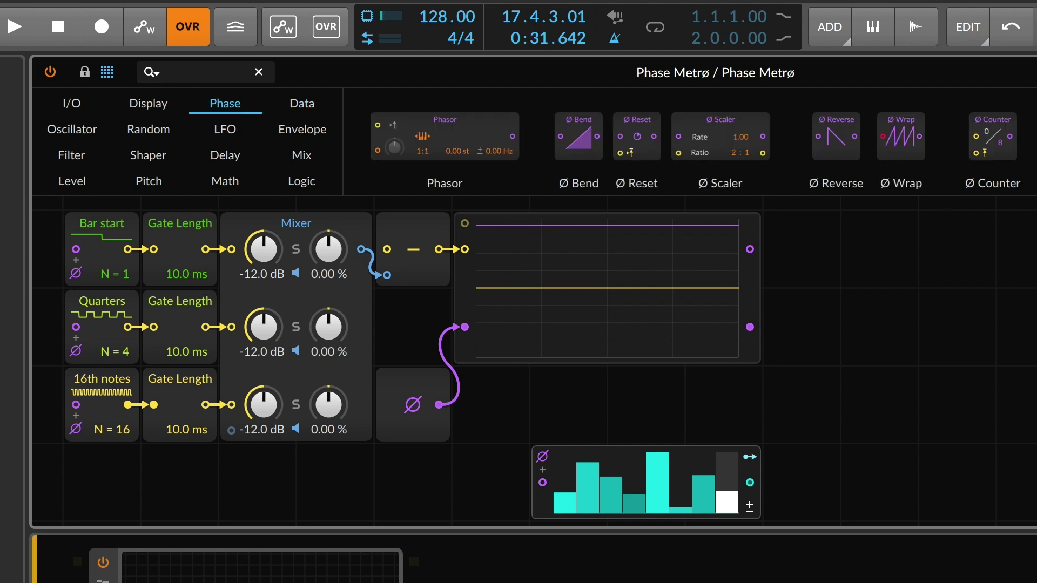
pyautogui.moveTo(990, 139); pyautogui.dragTo(541, 489)
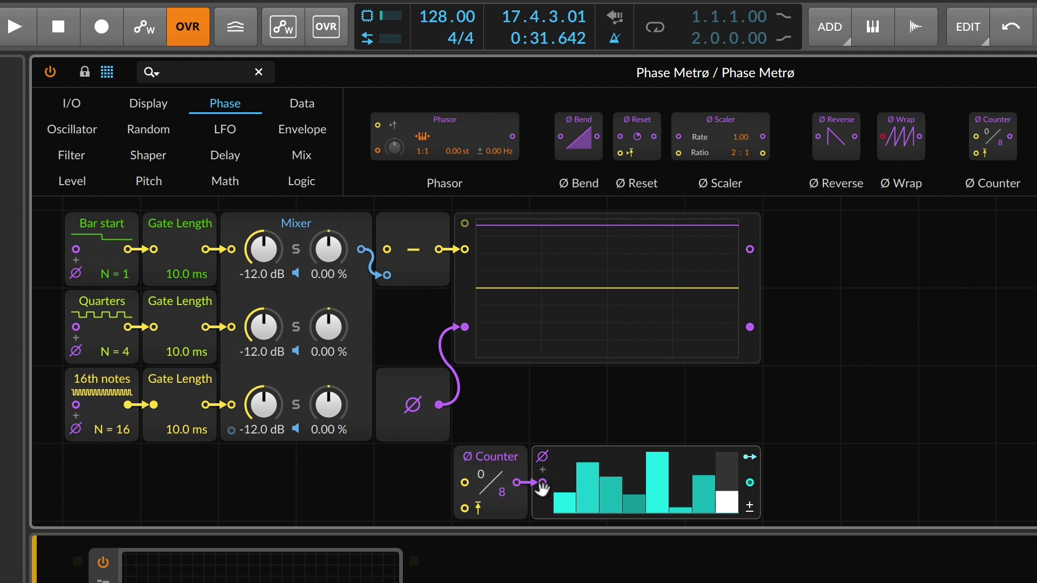
pyautogui.click(63, 181)
pyautogui.click(302, 181)
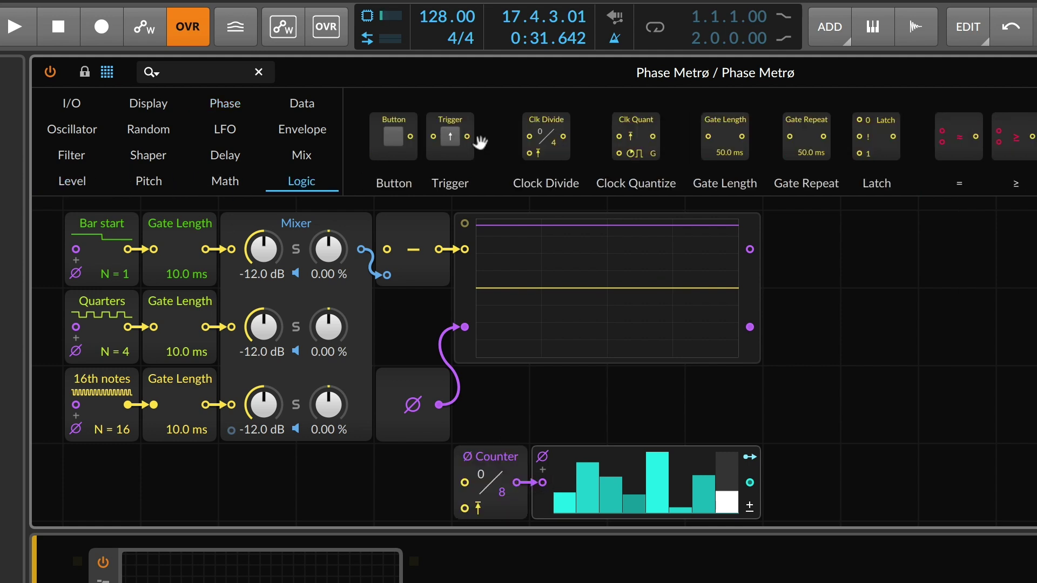
pyautogui.moveTo(463, 491); pyautogui.dragTo(463, 489)
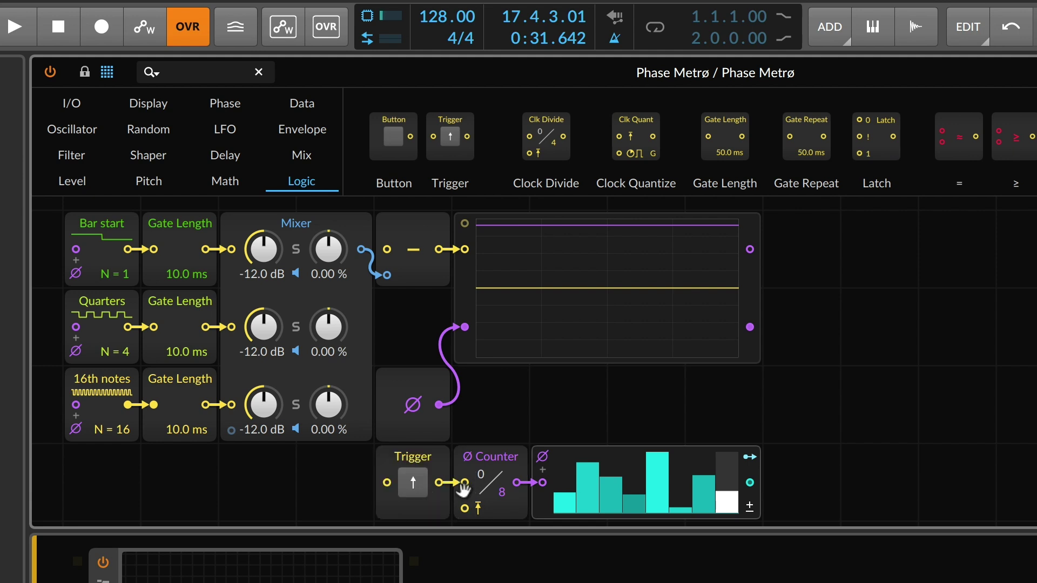
# Fire the Trigger a few times to see how the counter advances the Steps sequence
pyautogui.click(405, 482)
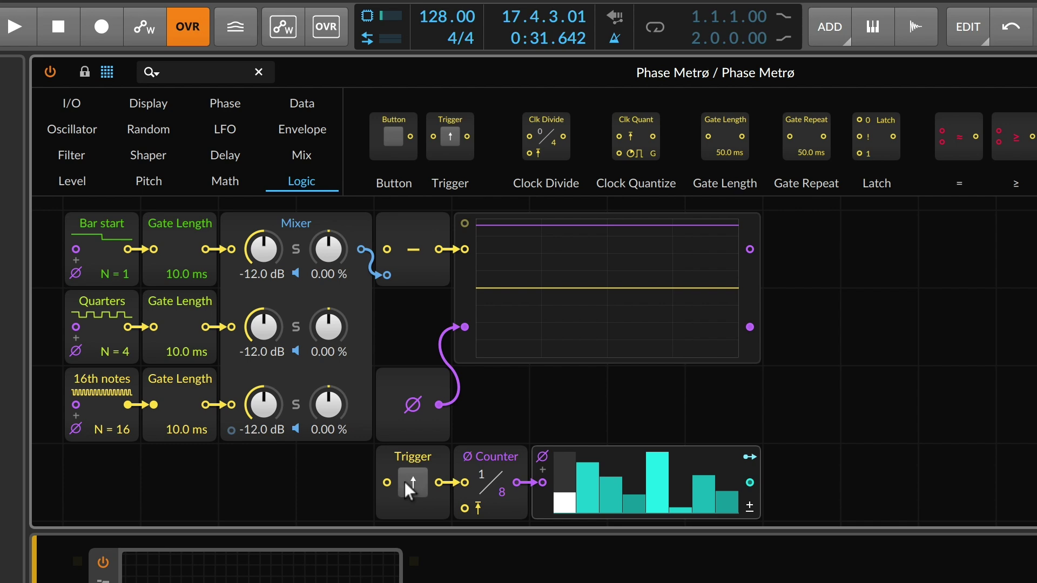
pyautogui.click(404, 481)
pyautogui.click(413, 481)
# Inspect the Ø Counter module's step input and phase output while firing the Trigger repeatedly through its cycle
pyautogui.click(481, 455)
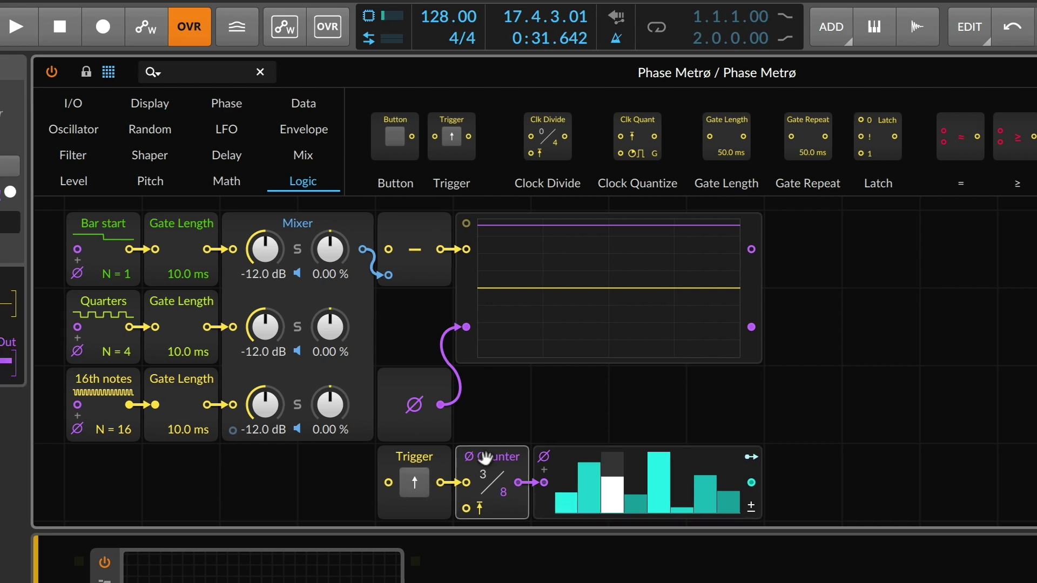
pyautogui.click(410, 480)
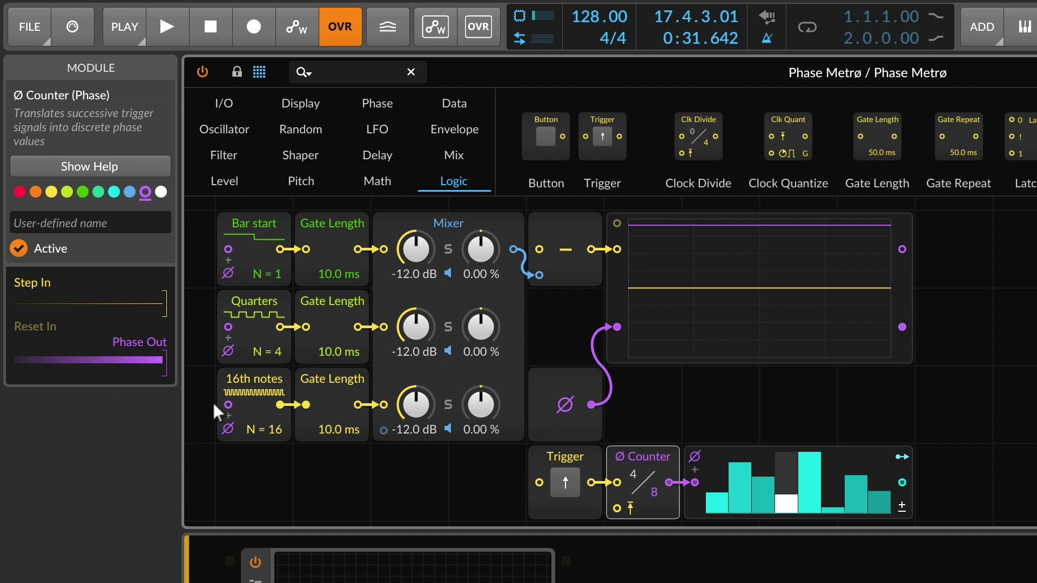
pyautogui.click(565, 482)
pyautogui.click(562, 473)
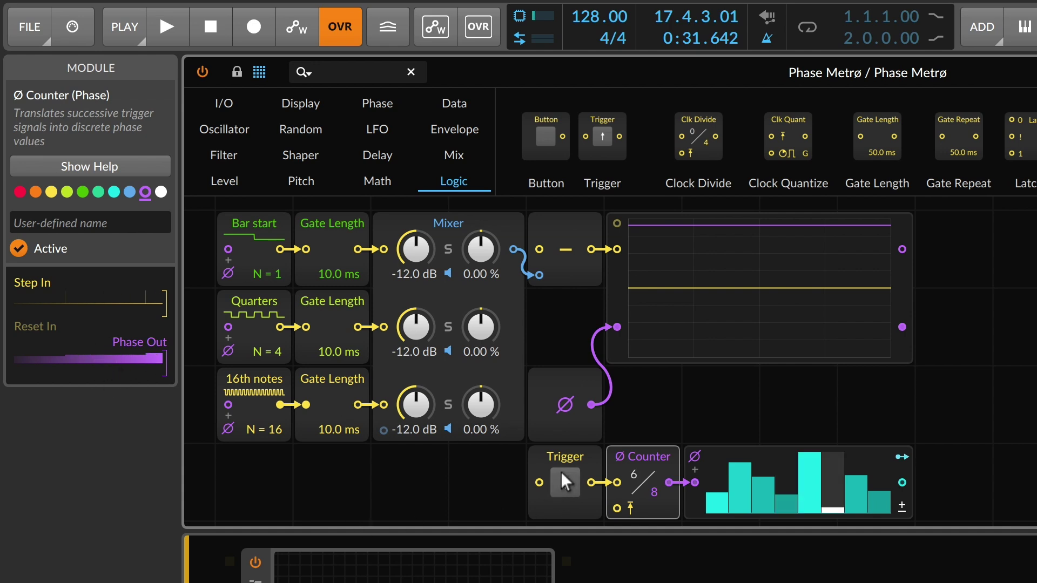
pyautogui.click(560, 471)
pyautogui.click(561, 472)
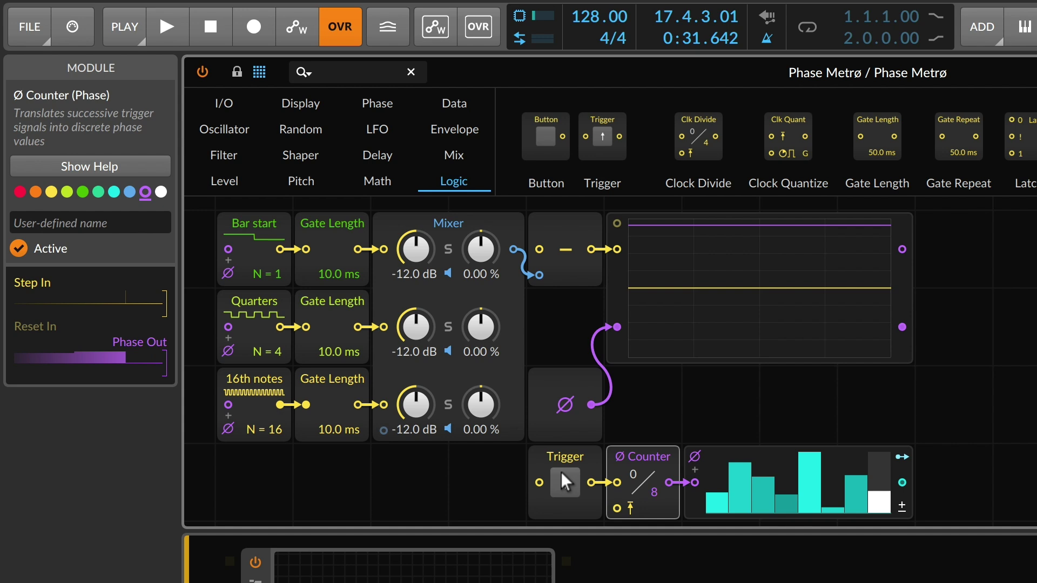
pyautogui.click(561, 472)
pyautogui.click(561, 471)
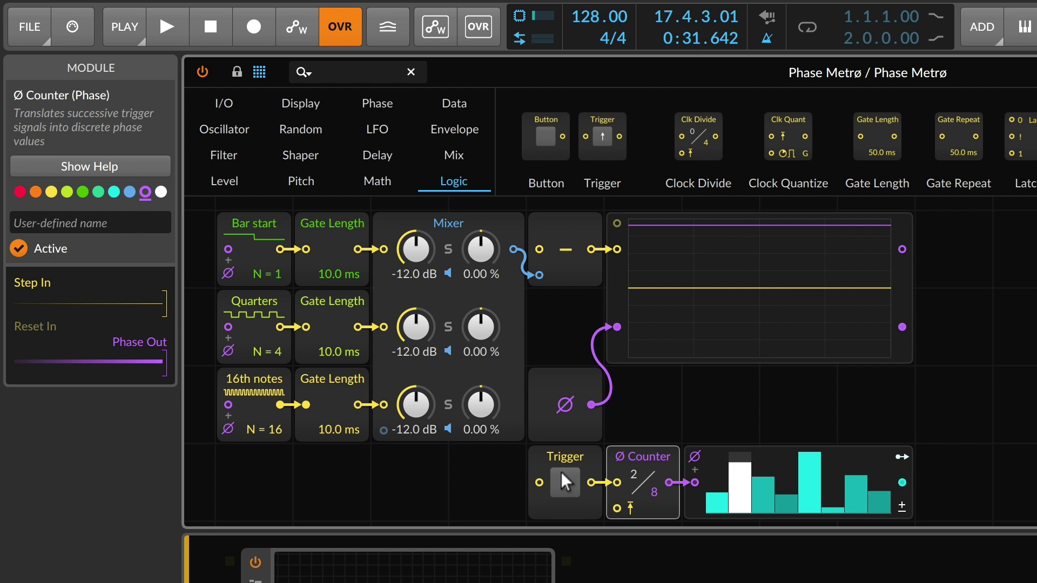
pyautogui.click(561, 472)
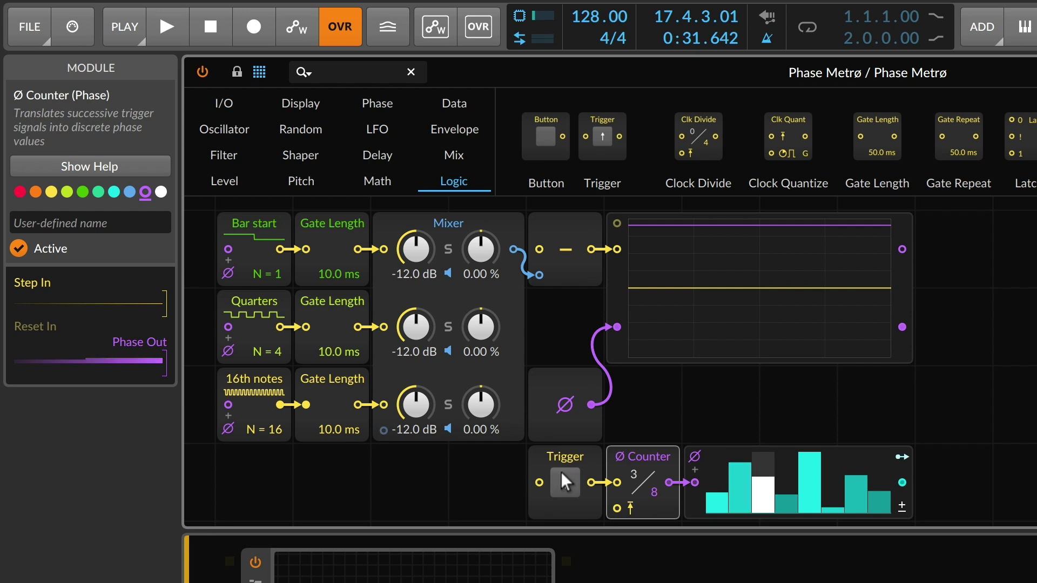
pyautogui.click(560, 472)
pyautogui.click(560, 472)
pyautogui.click(561, 472)
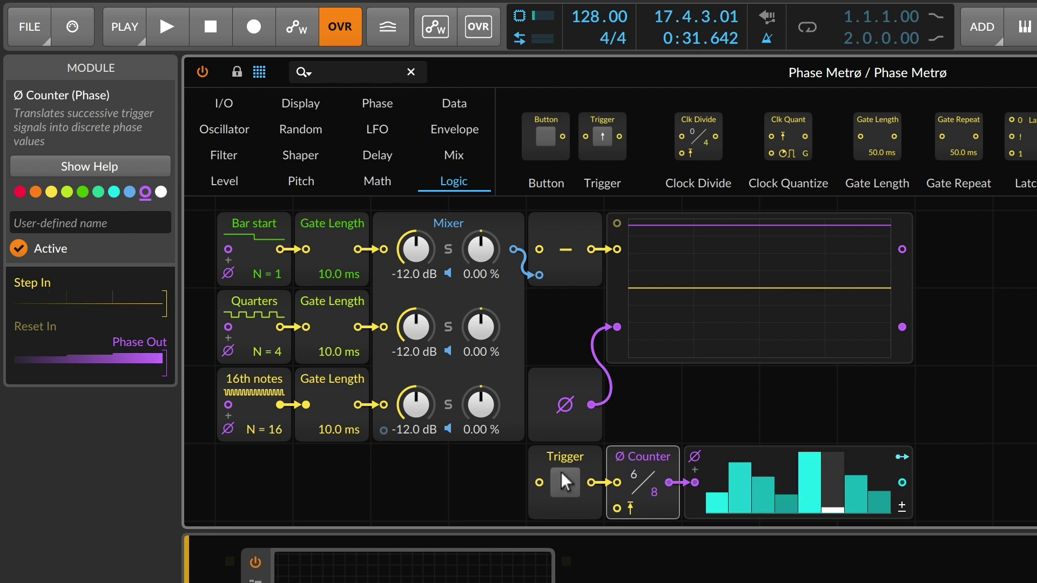
pyautogui.click(560, 472)
pyautogui.click(560, 472)
pyautogui.click(561, 472)
pyautogui.click(561, 471)
pyautogui.click(561, 471)
pyautogui.click(561, 472)
pyautogui.click(561, 472)
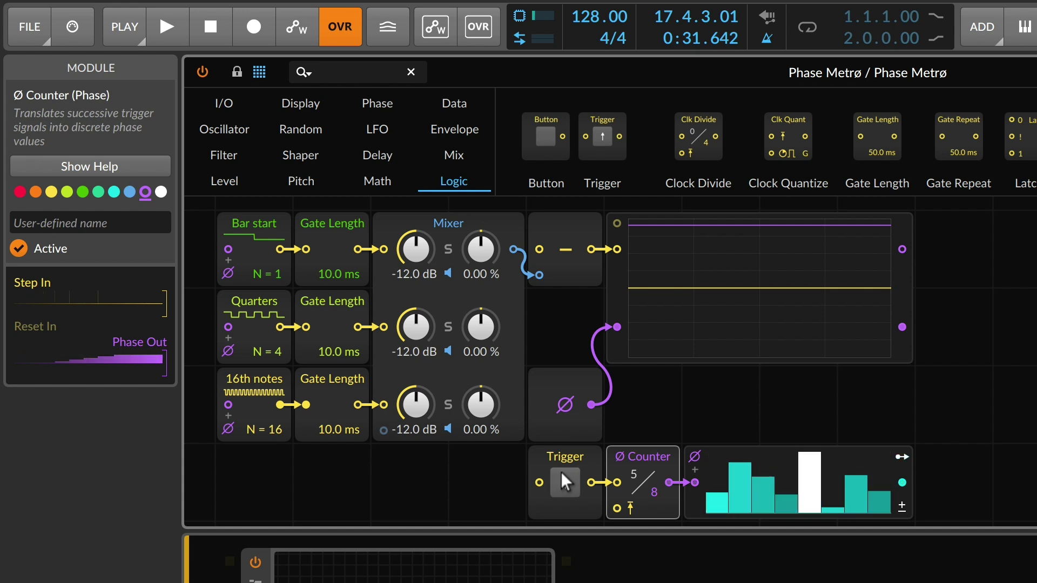
pyautogui.click(561, 472)
pyautogui.click(561, 472)
pyautogui.click(561, 472)
pyautogui.click(561, 472)
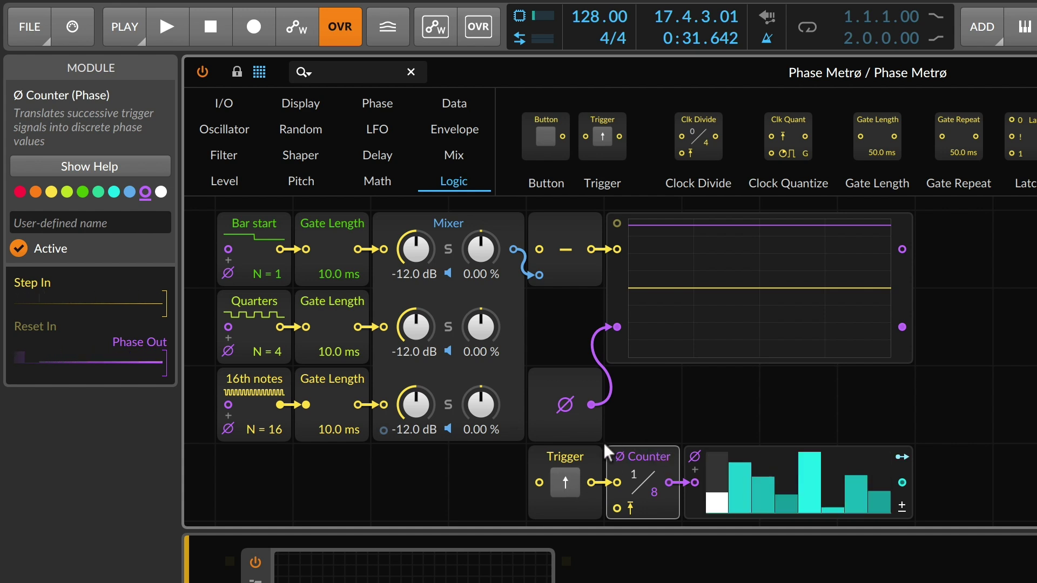
pyautogui.click(570, 479)
pyautogui.click(570, 478)
pyautogui.click(569, 478)
pyautogui.click(569, 479)
pyautogui.click(570, 479)
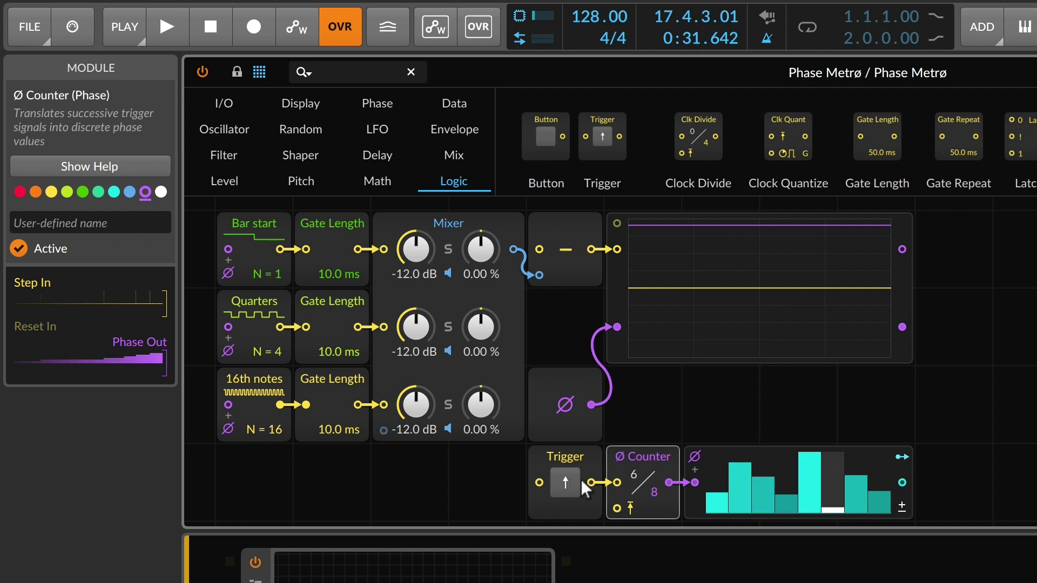
# Delete the Trigger and Ø Counter modules and start playback to run Steps from its phase pre-cord
pyautogui.moveTo(507, 469); pyautogui.dragTo(658, 483)
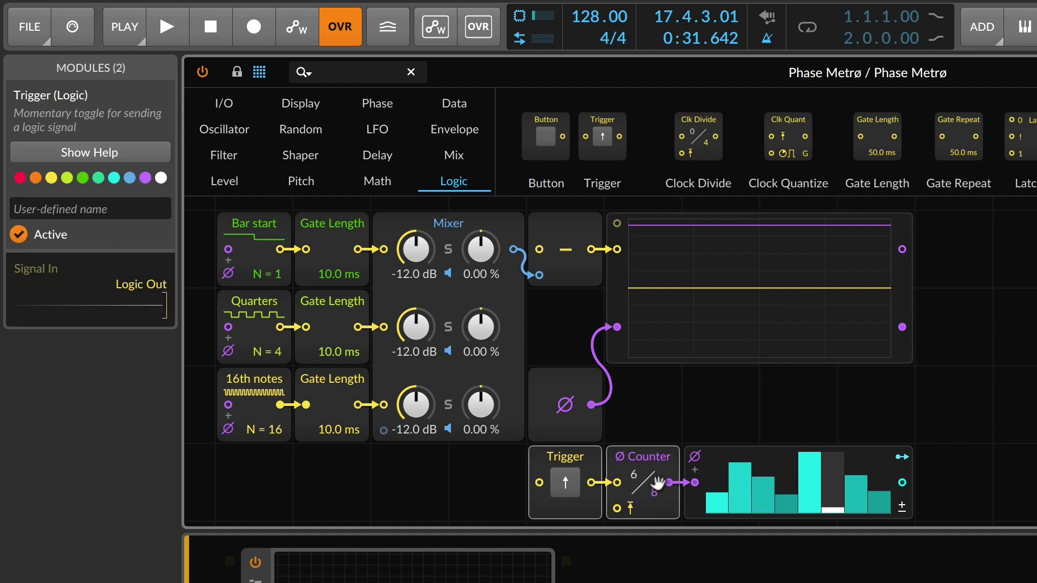
pyautogui.press('Delete')
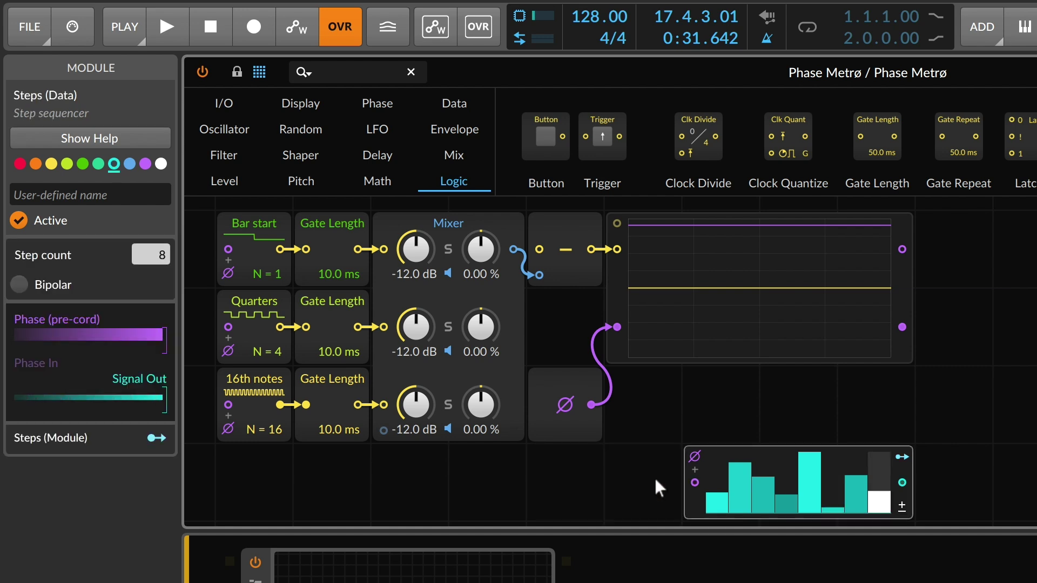
pyautogui.press('space')
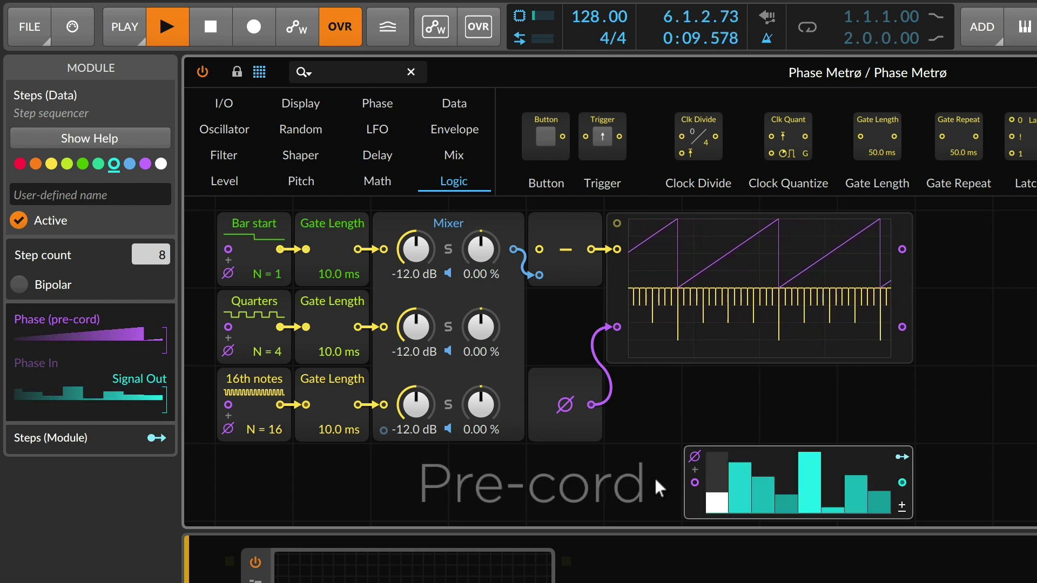
# Disable the Steps module's phase pre-cord, move it up one row, and wire the standalone phase module's output into its phase input
pyautogui.click(698, 456)
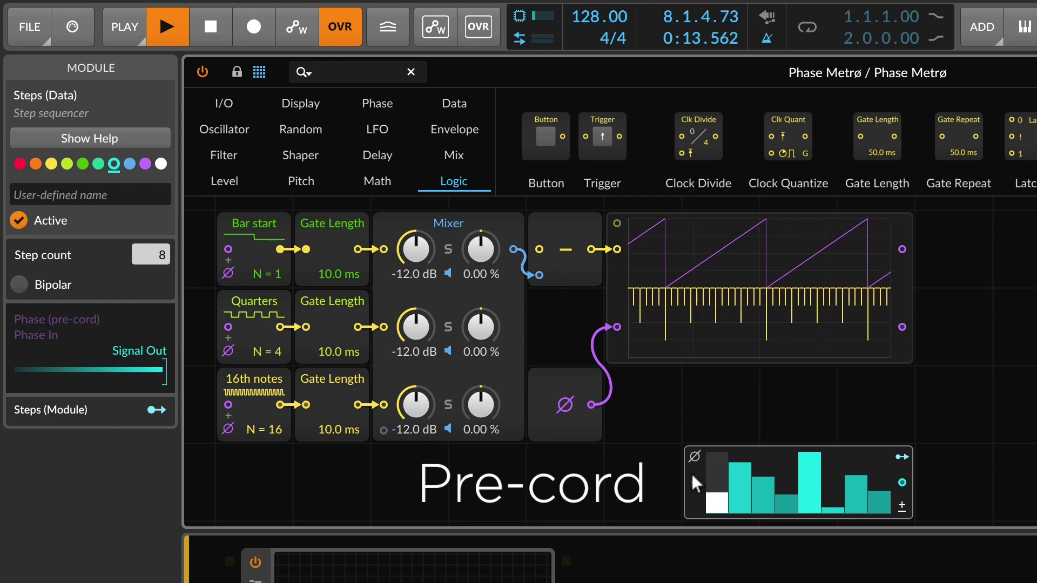
pyautogui.moveTo(695, 501); pyautogui.dragTo(695, 423)
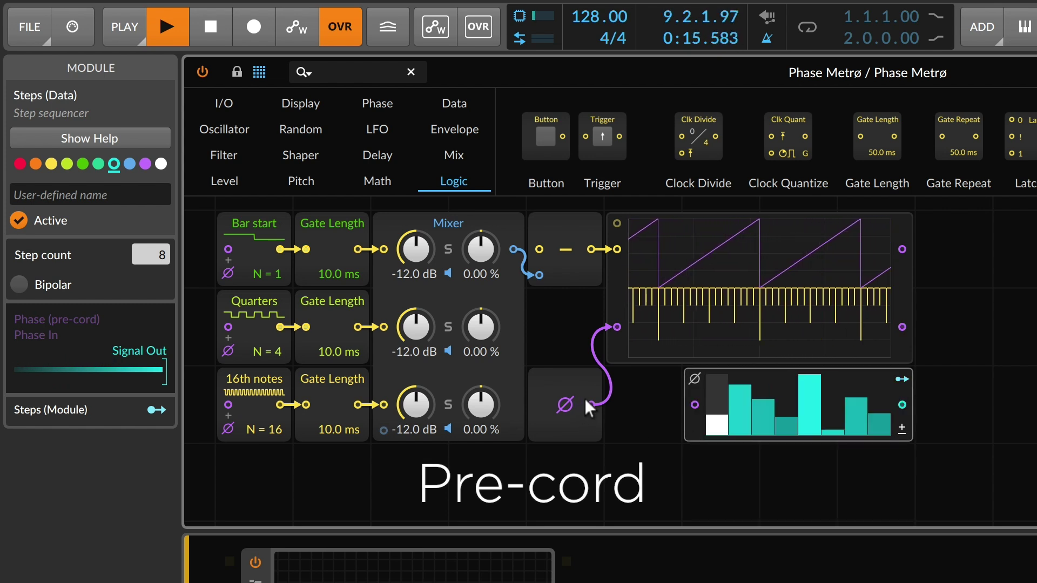
pyautogui.moveTo(597, 402); pyautogui.dragTo(696, 404)
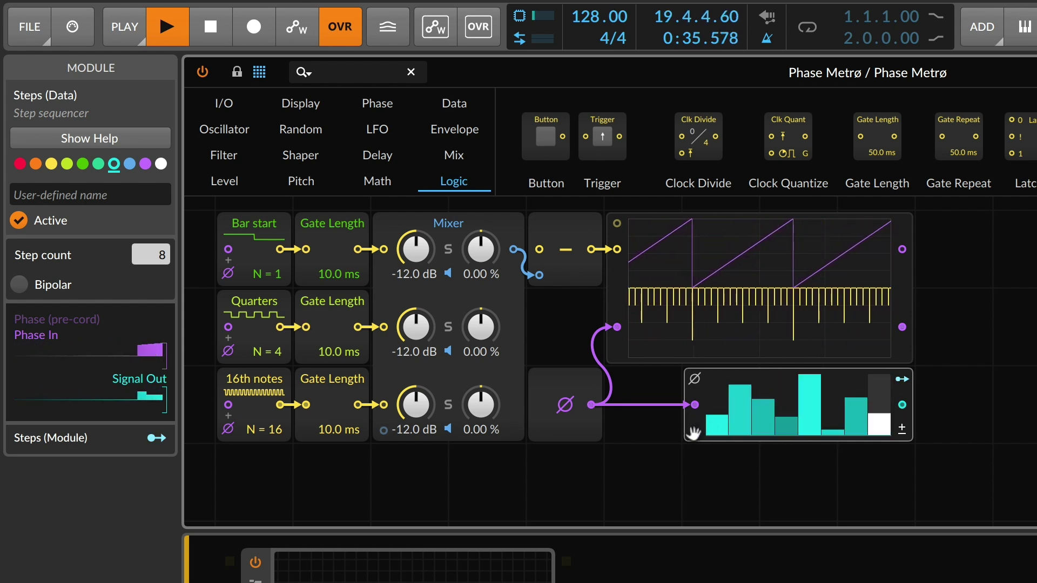
# Duplicate the Steps module directly below the original and turn off the metronome
pyautogui.hotkey('ctrl', 'd')
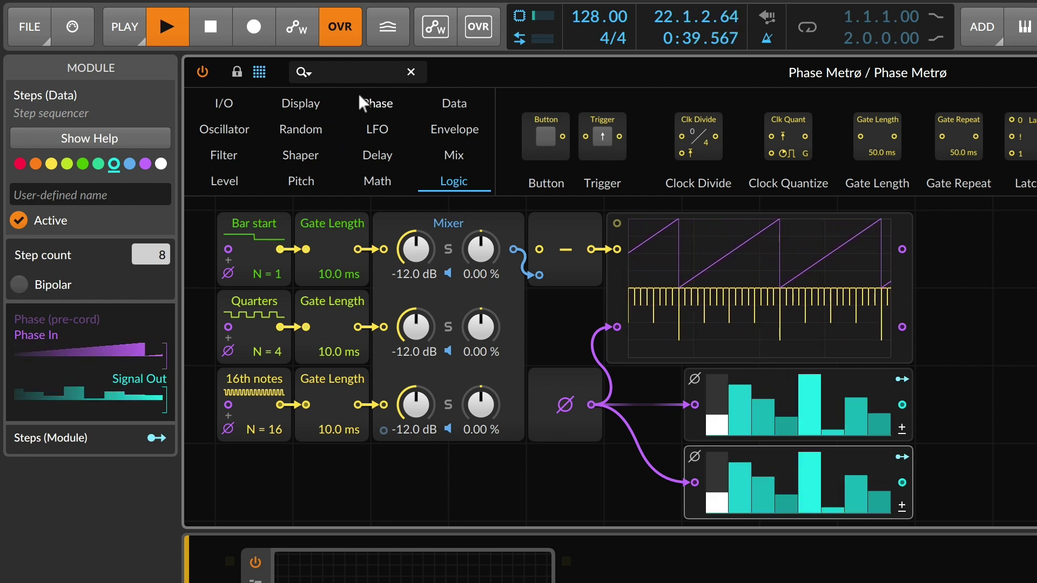
pyautogui.click(372, 101)
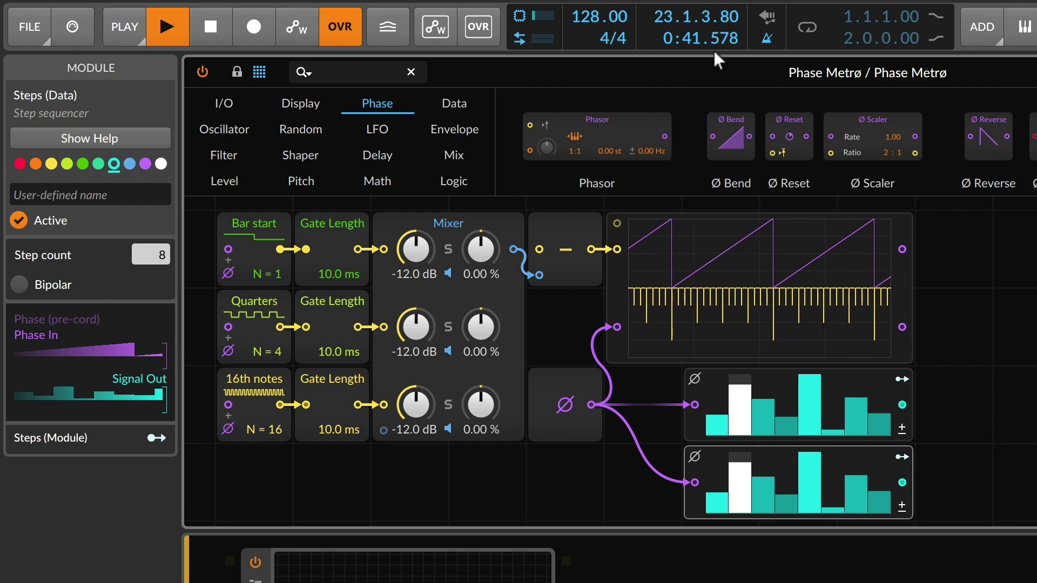
pyautogui.click(766, 38)
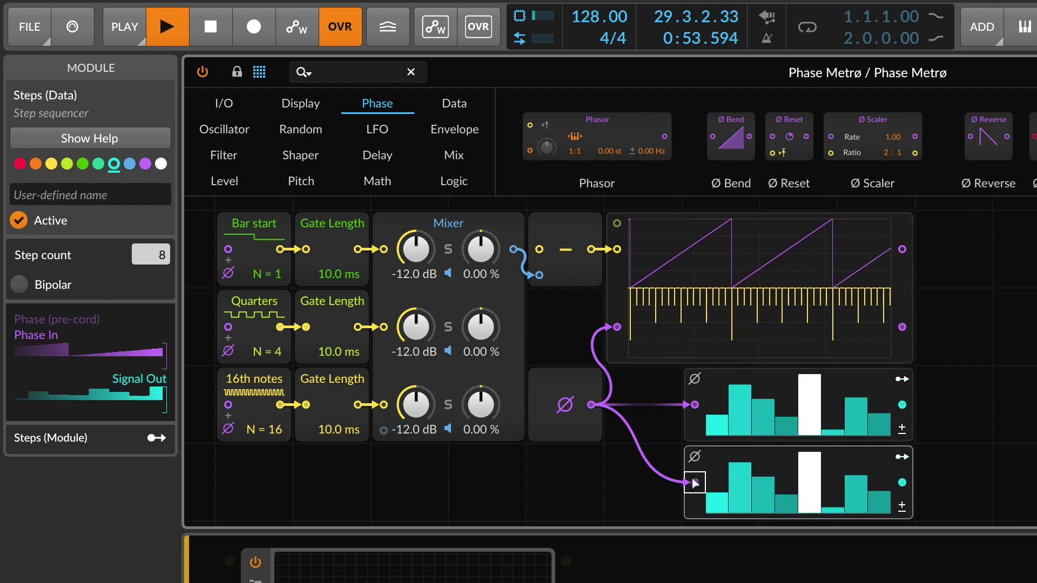
# Insert a Ø Reverse module before the lower Steps module's phase input and replace it with a Ø Shift module
pyautogui.moveTo(695, 483); pyautogui.dragTo(696, 482)
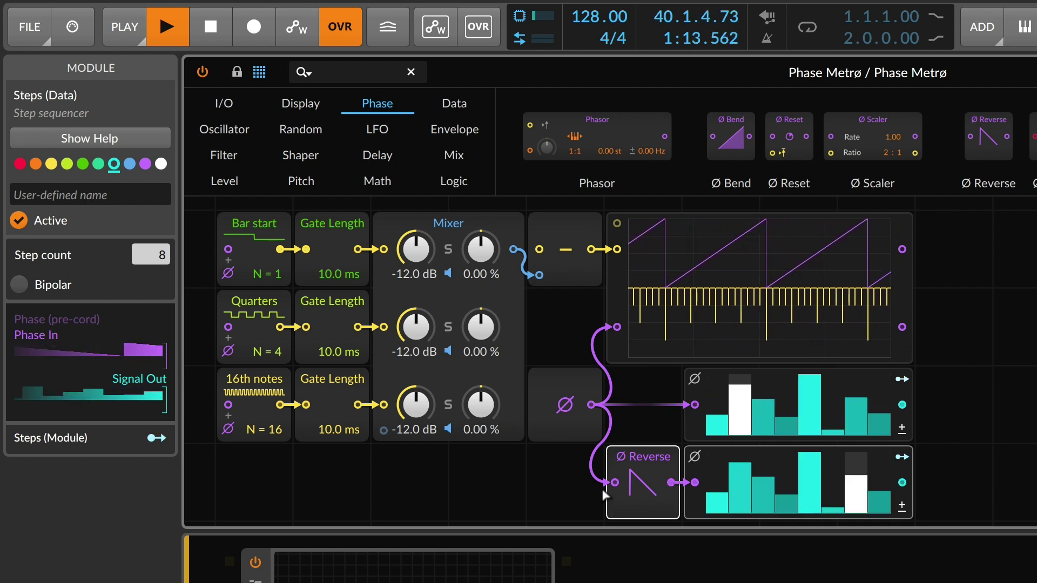
pyautogui.click(627, 478)
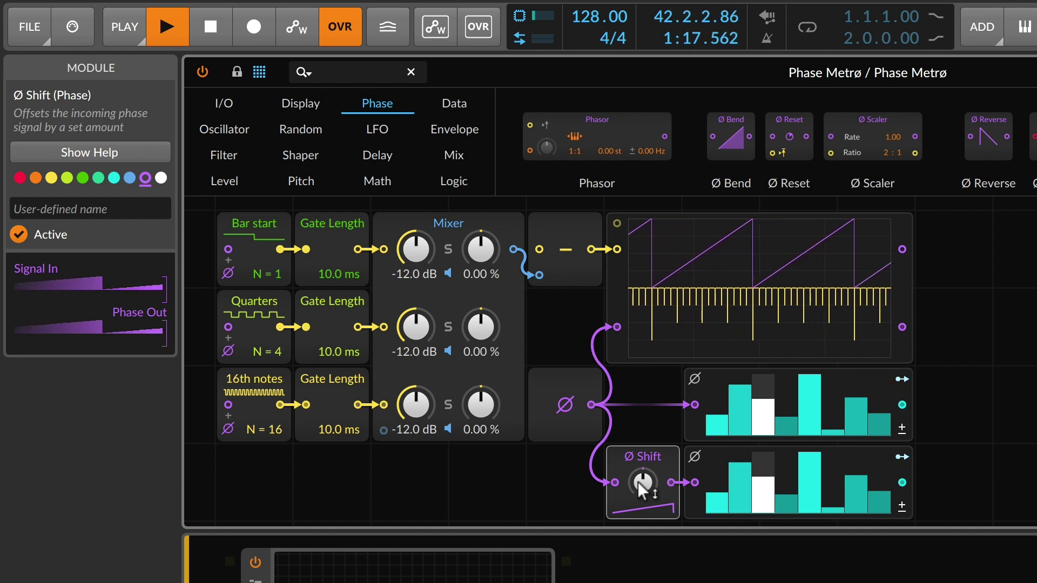
# Set the Ø Shift module's phase offset to 50%
pyautogui.doubleClick(639, 484)
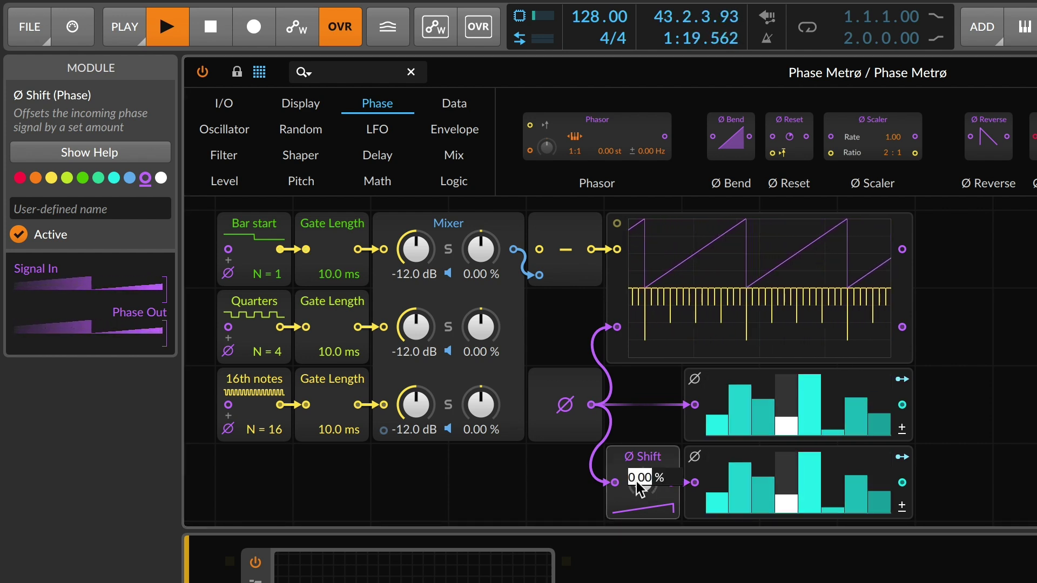
pyautogui.write('50')
pyautogui.press('Return')
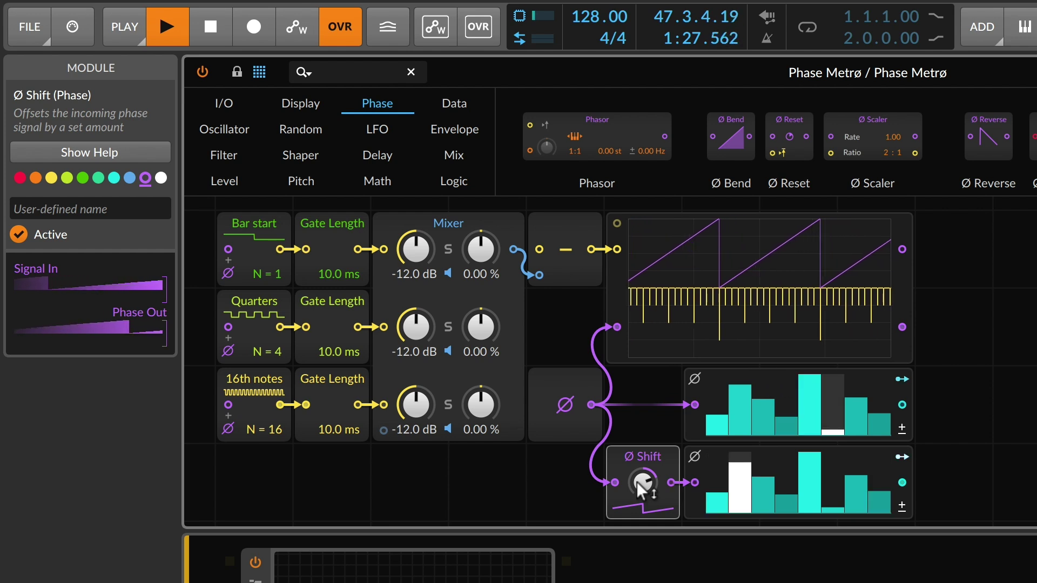
# Set the lower Steps module's step count to 16 and draw gradually rising levels across the added steps
pyautogui.click(692, 507)
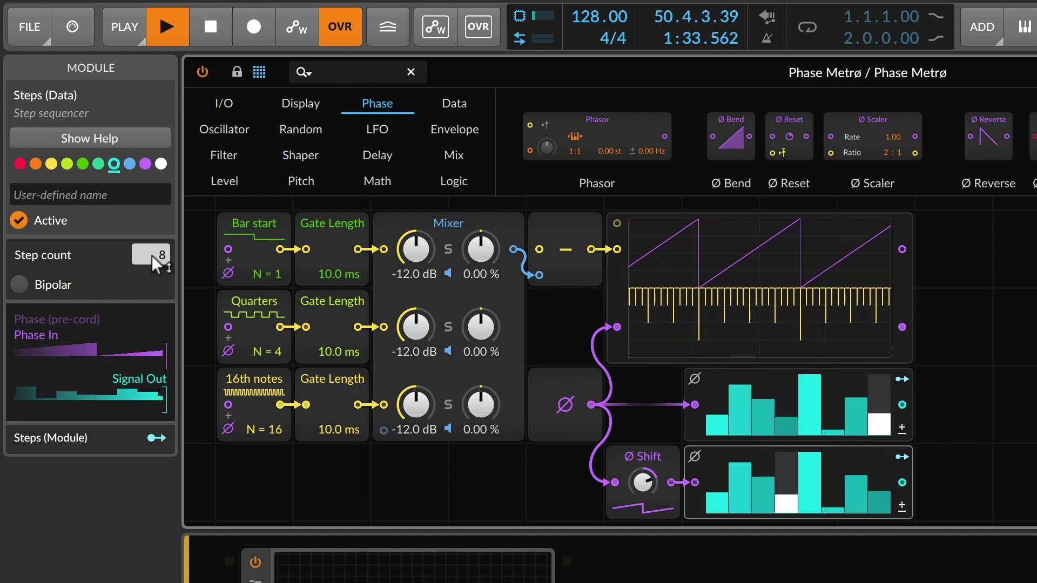
pyautogui.moveTo(157, 265); pyautogui.dragTo(162, 255)
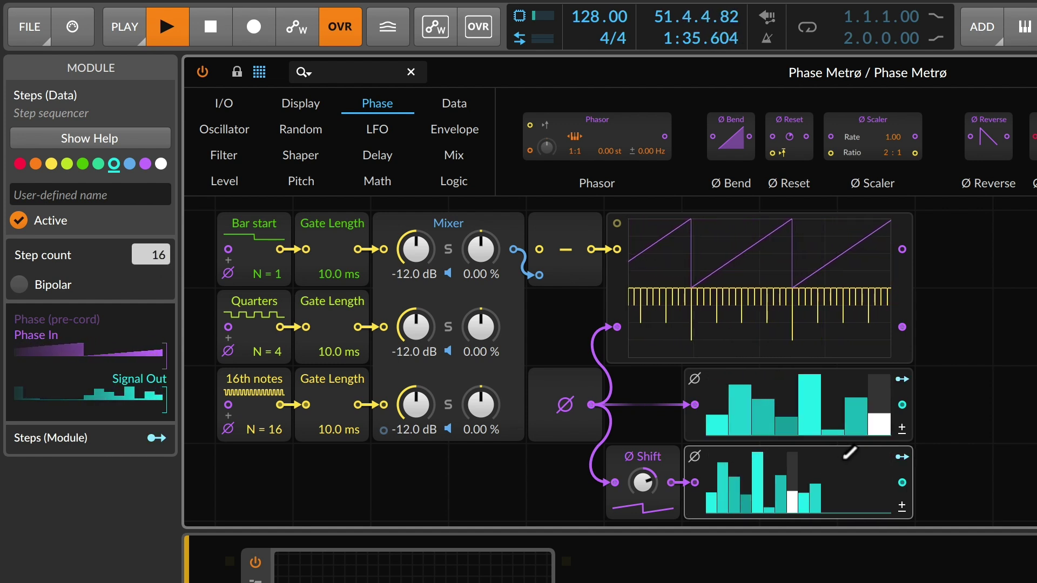
pyautogui.moveTo(850, 453)
pyautogui.mouseDown()
pyautogui.moveTo(878, 454)
pyautogui.moveTo(942, 479)
pyautogui.mouseUp()
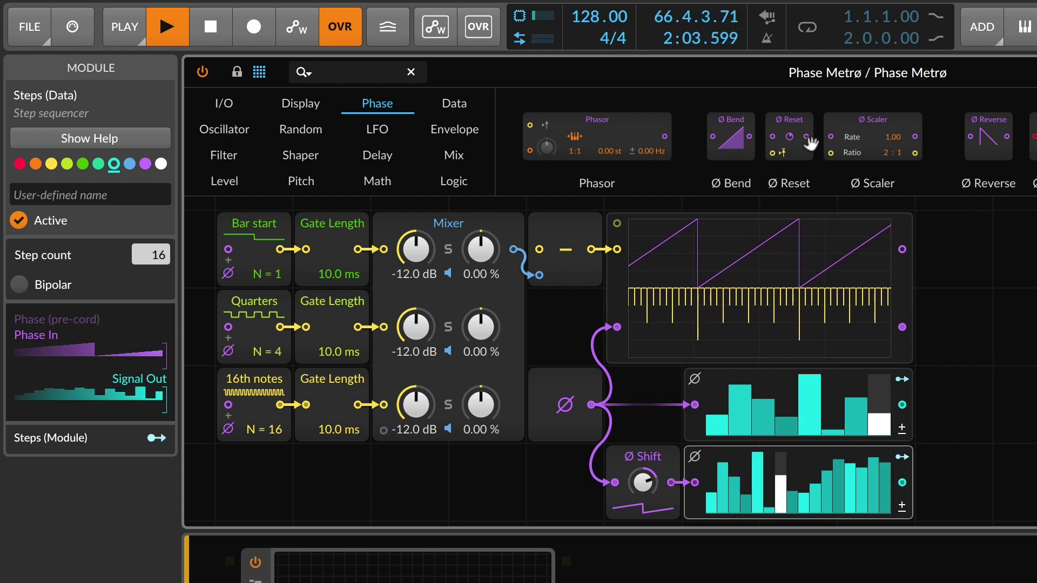
# Replace the Ø Shift module with a Ø Reset module and set the lower Steps module's step count to 8
pyautogui.click(632, 459)
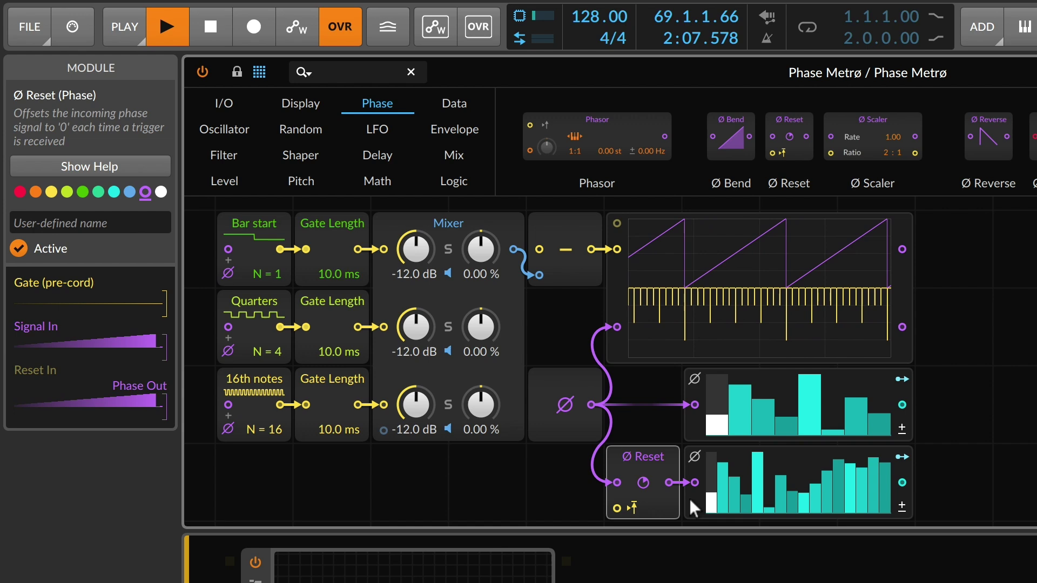
pyautogui.click(698, 476)
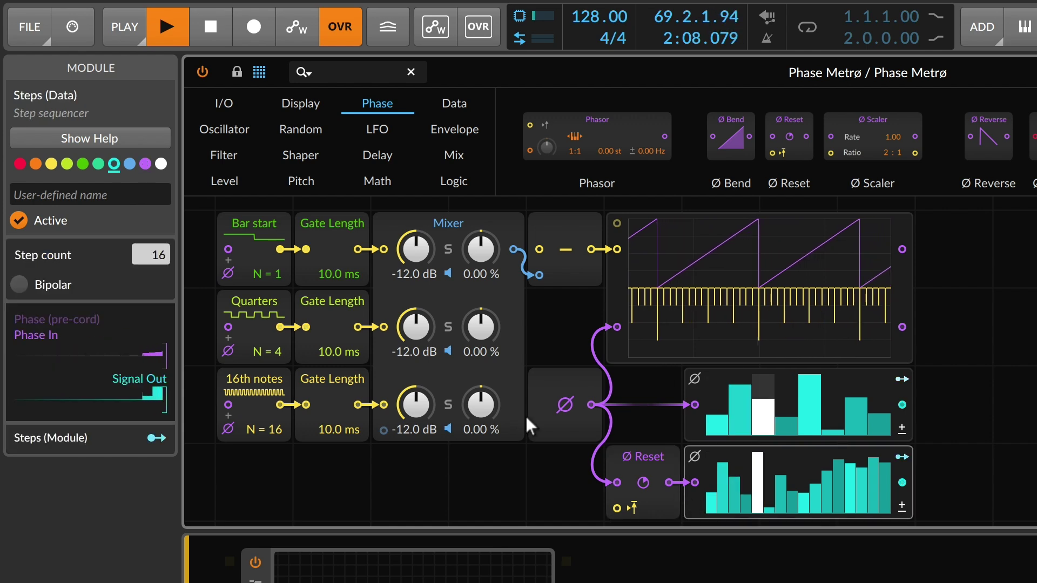
pyautogui.doubleClick(150, 254)
pyautogui.write('8')
pyautogui.press('Return')
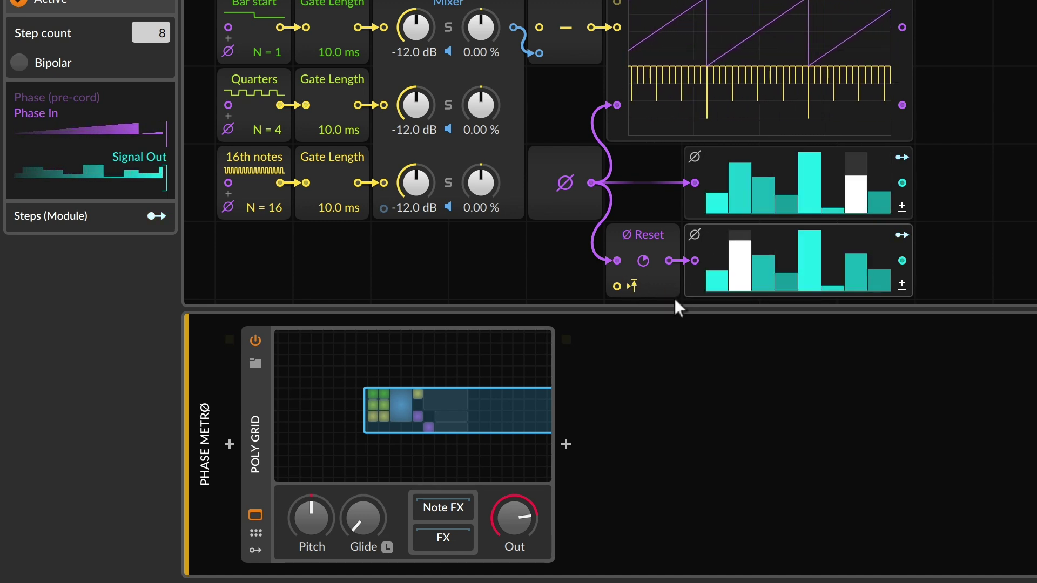
# Delete the extra Steps module beside the lower one and wire the Ø module's output directly into the lower Steps module's phase input
pyautogui.scroll(-3, 674, 298)
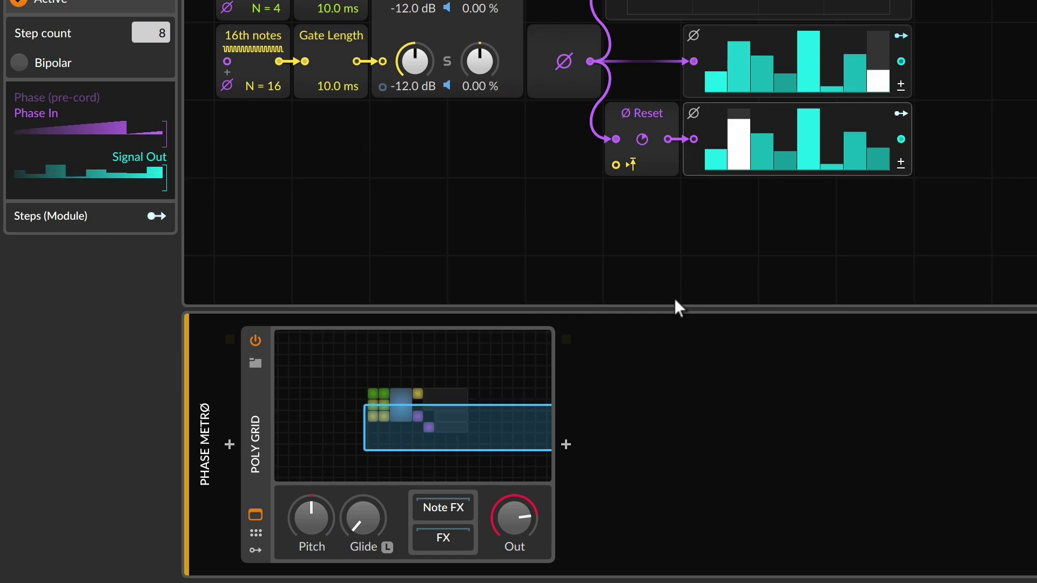
pyautogui.hscroll(-2, 582, 271)
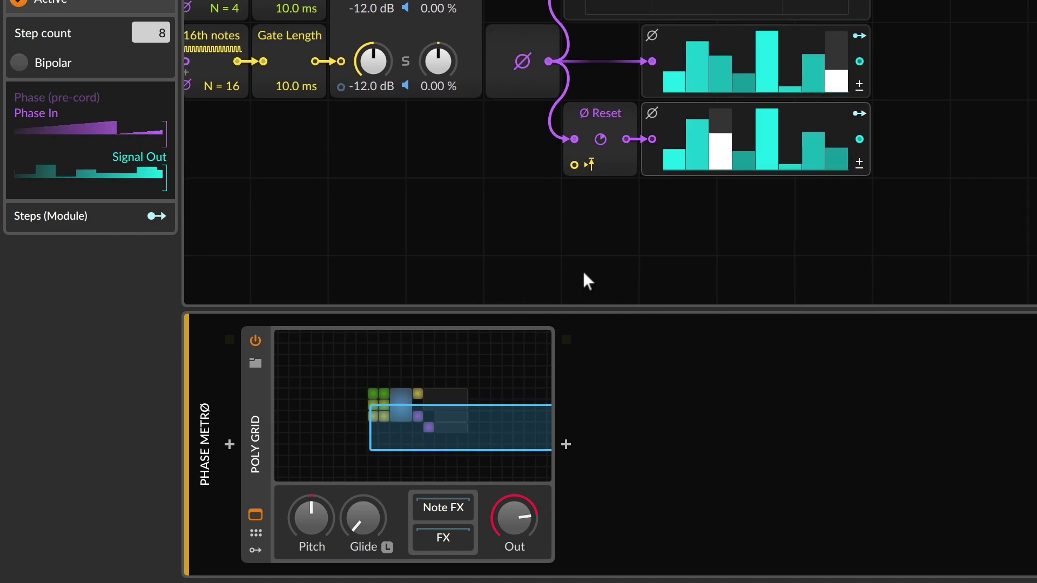
pyautogui.hscroll(-5, 567, 257)
pyautogui.click(419, 141)
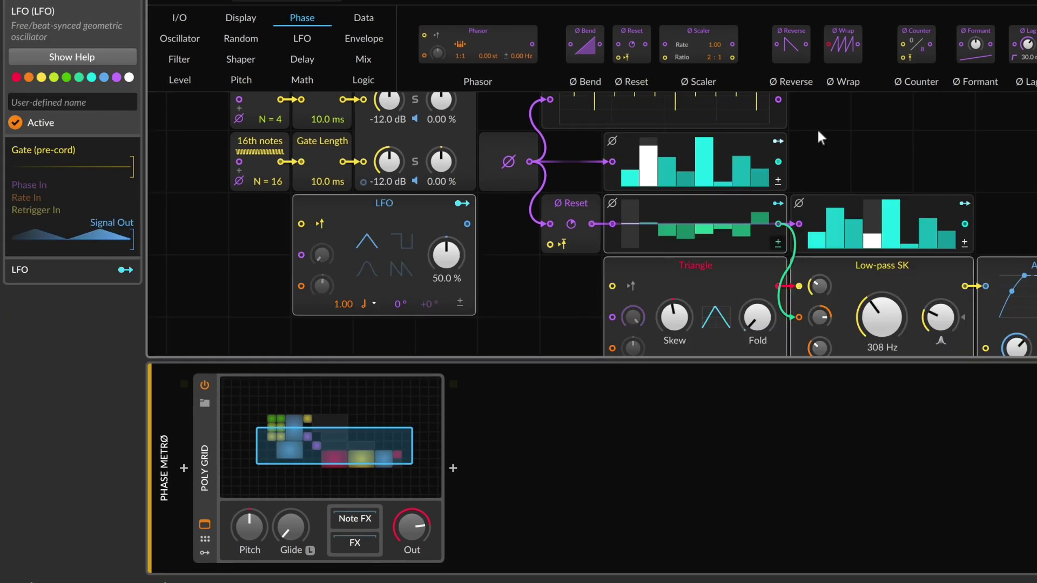
pyautogui.click(802, 243)
pyautogui.press('Delete')
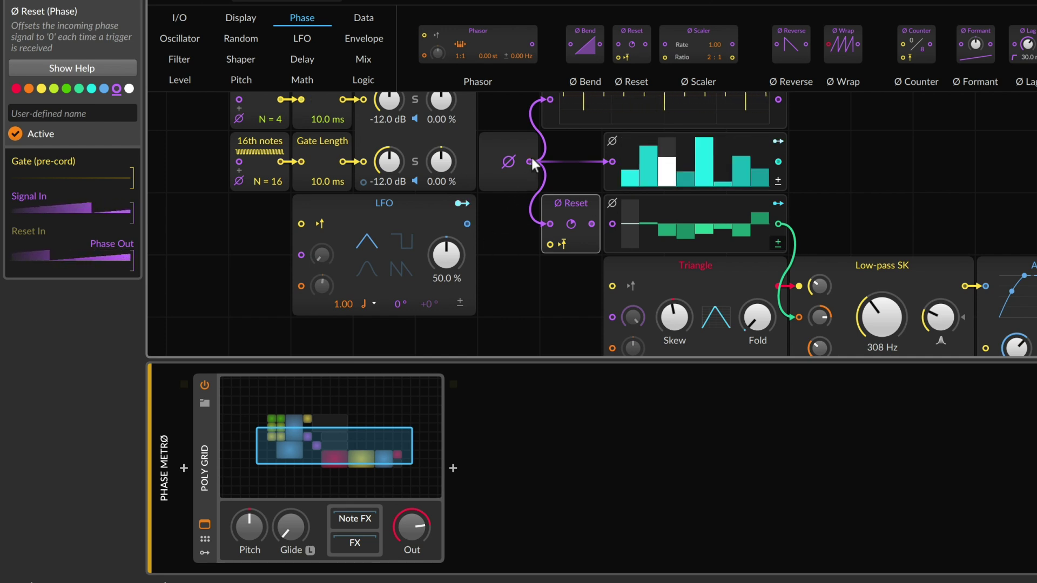
pyautogui.moveTo(531, 162); pyautogui.dragTo(616, 223)
pyautogui.hscroll(3, 913, 202)
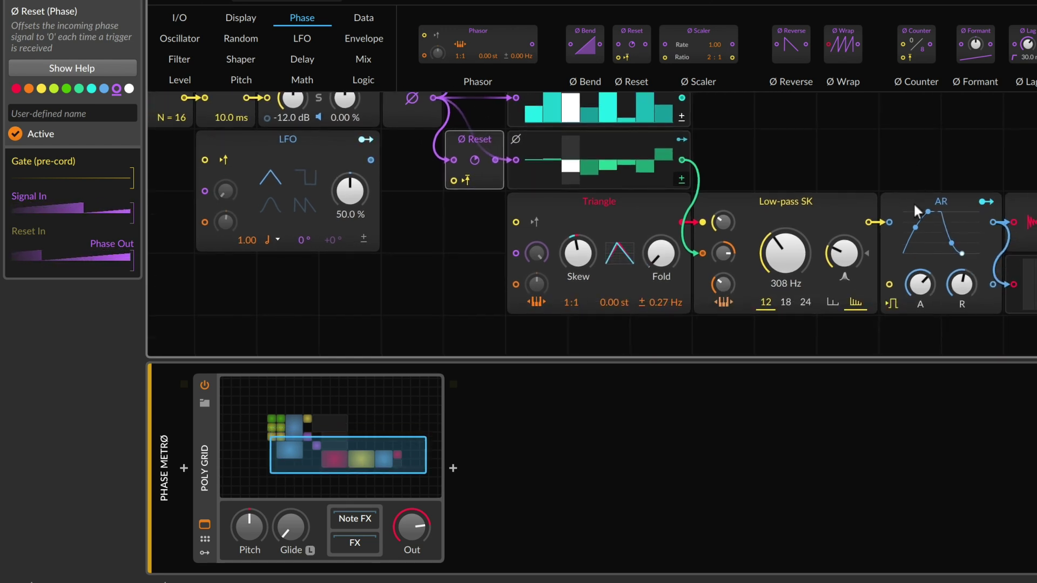
pyautogui.scroll(-3, 913, 202)
pyautogui.scroll(1, 913, 202)
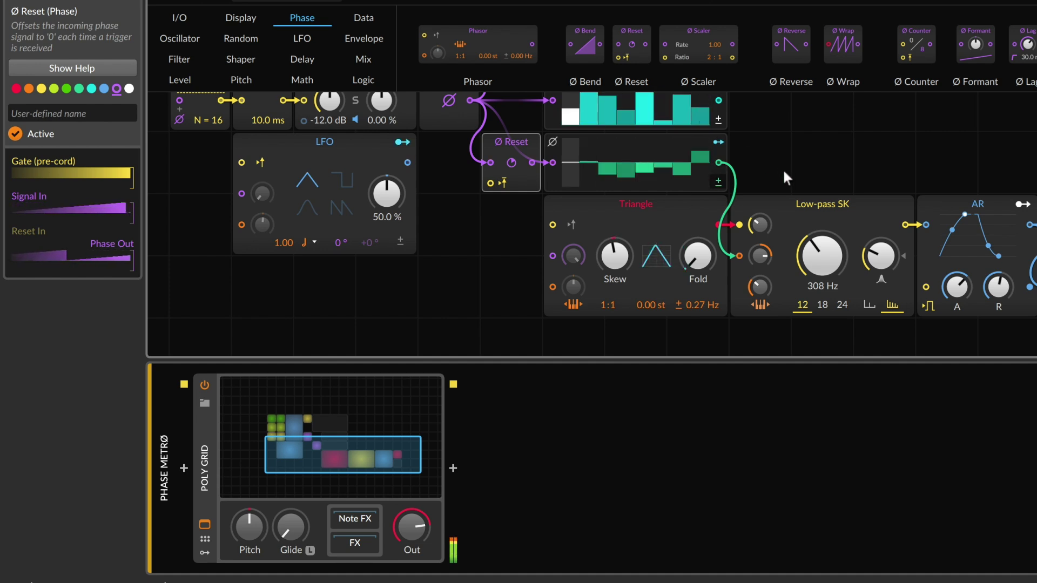
pyautogui.scroll(1, 783, 168)
pyautogui.scroll(2, 783, 169)
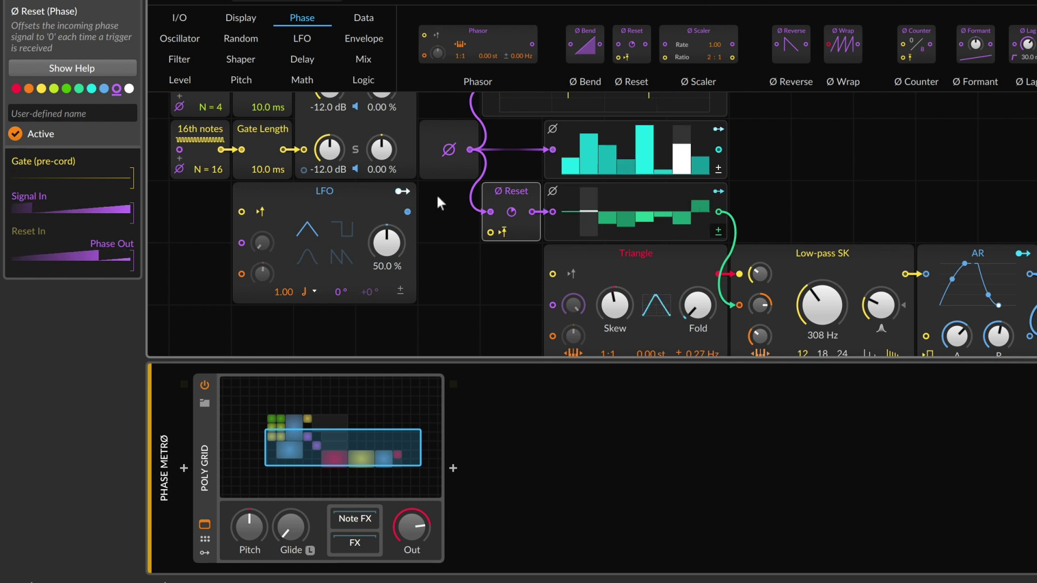
pyautogui.click(447, 236)
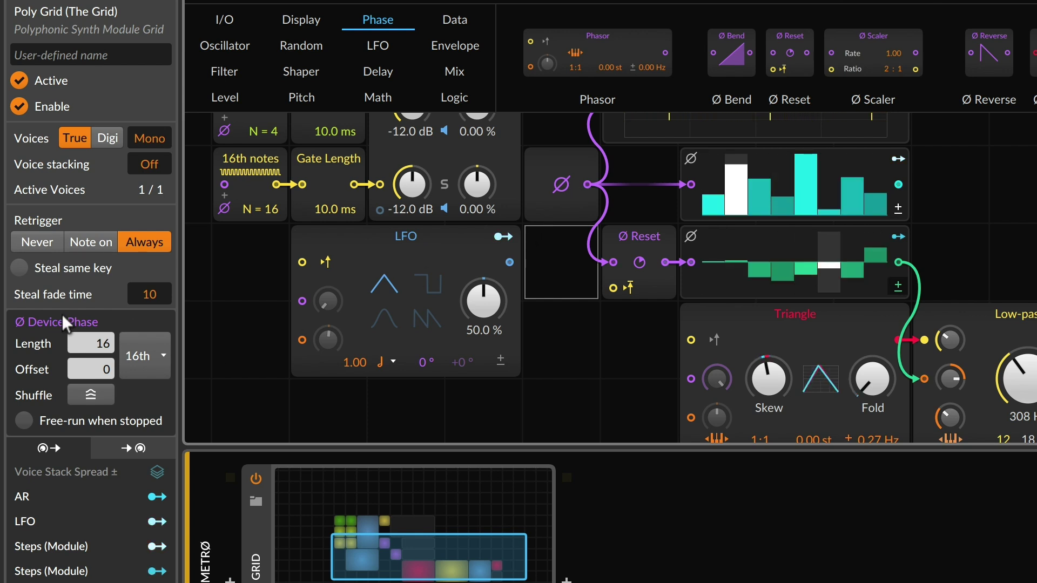
pyautogui.moveTo(89, 341); pyautogui.dragTo(89, 361)
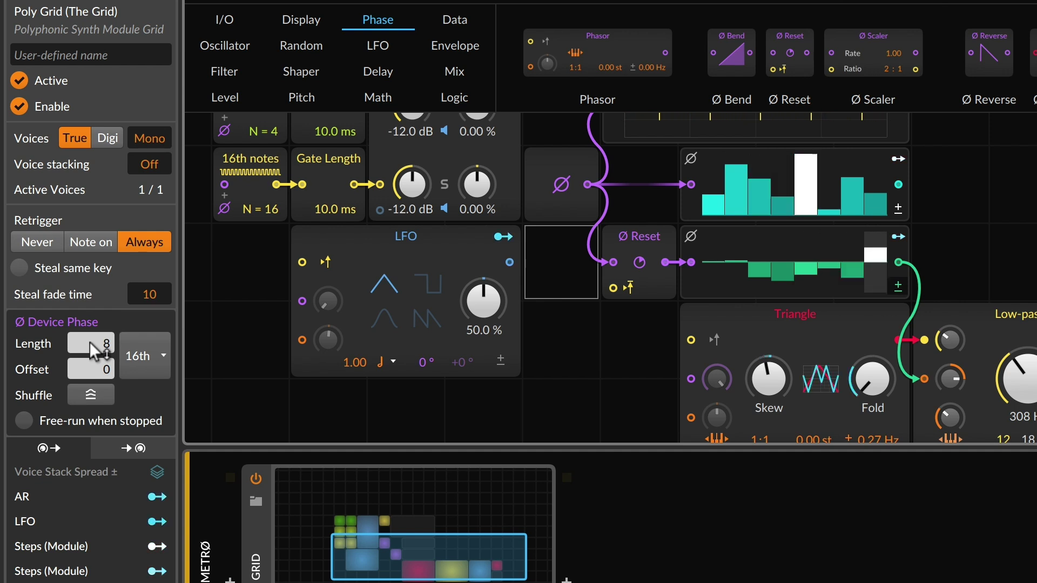
# Switch the Poly Grid from Mono to 5 voices and audition the patch with all five voices sounding
pyautogui.click(147, 135)
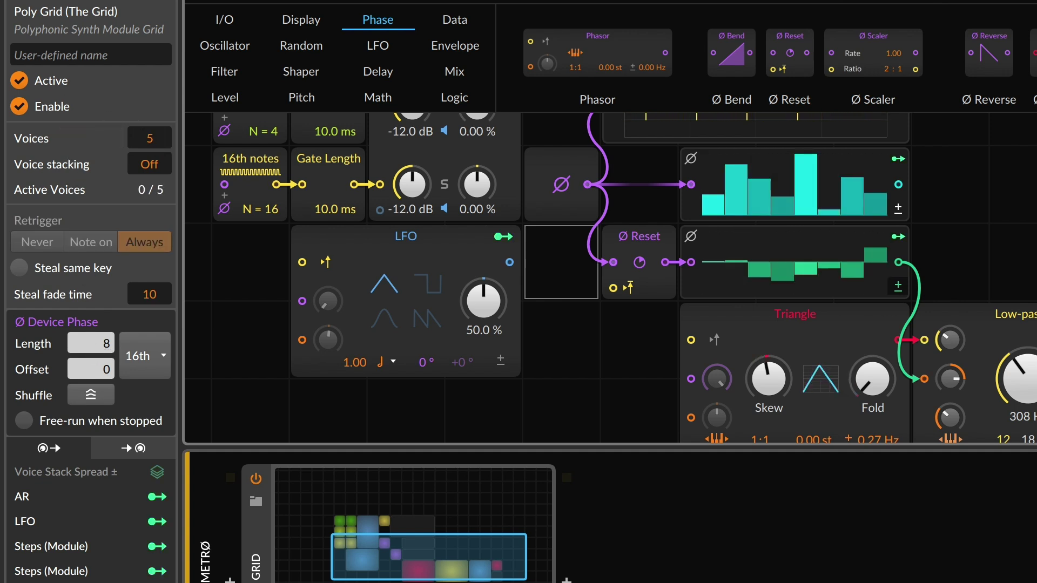
pyautogui.scroll(-3, 1006, 183)
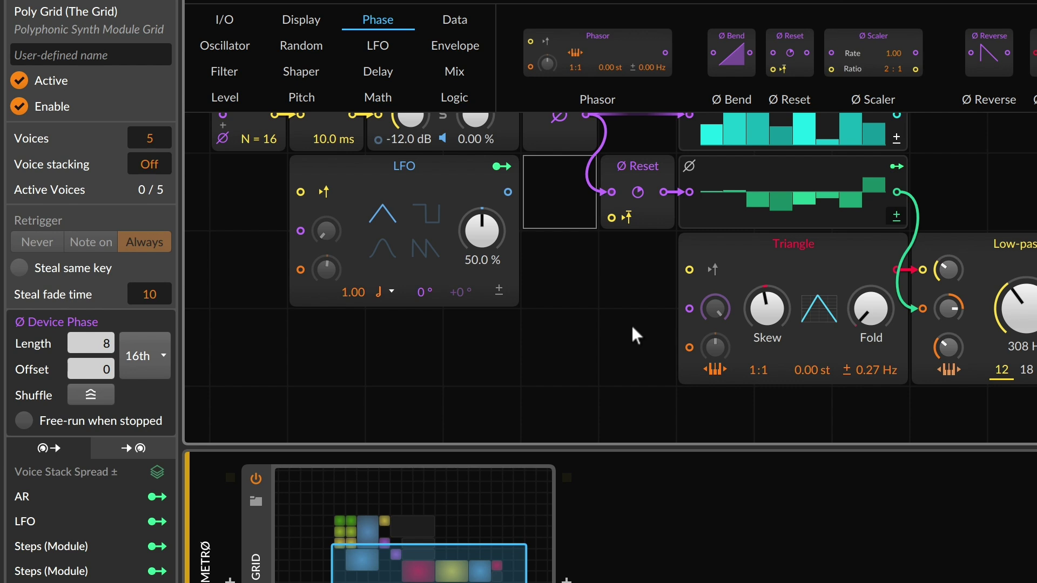
pyautogui.press('space')
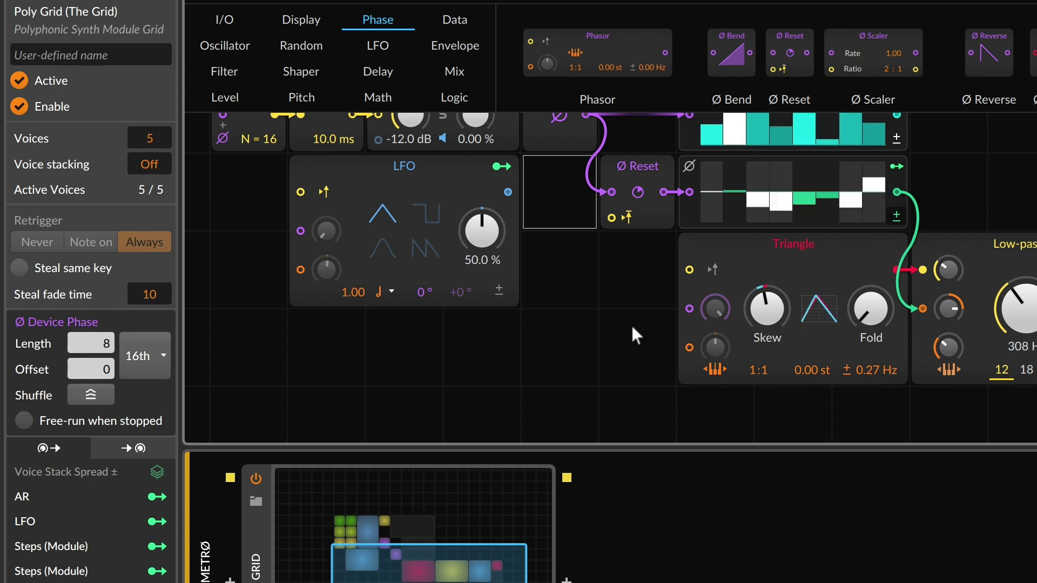
pyautogui.press('space')
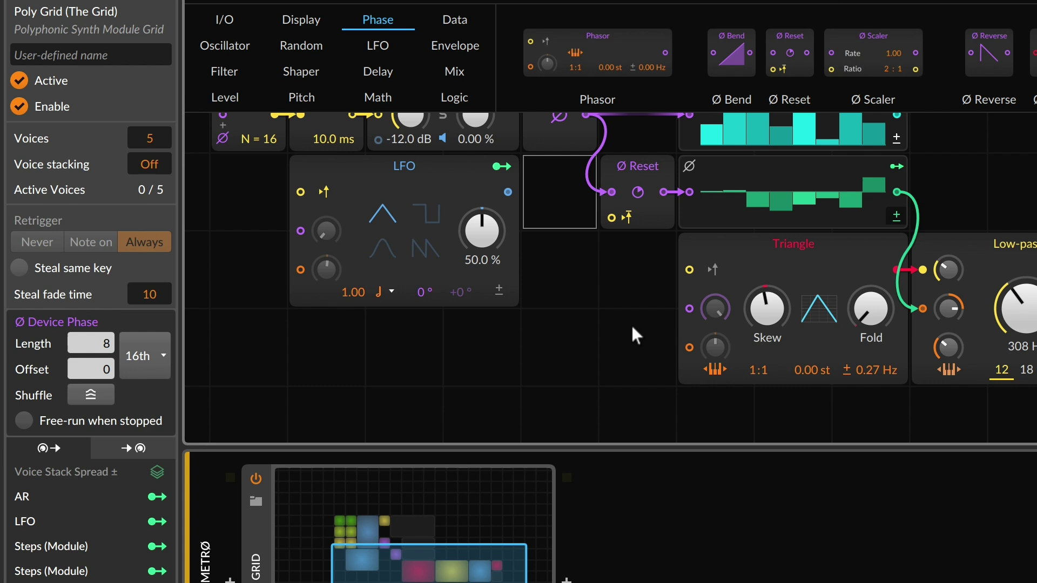
# Replace the Ø Reset module with a Value module and raise its value gradually to 100% to sweep through the steps
pyautogui.click(222, 90)
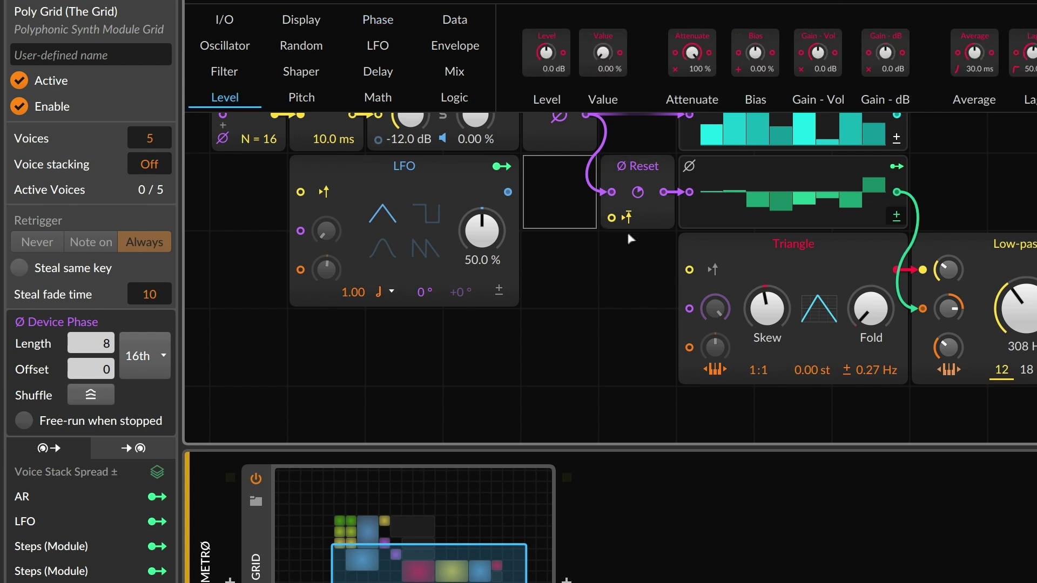
pyautogui.moveTo(627, 229); pyautogui.dragTo(637, 181)
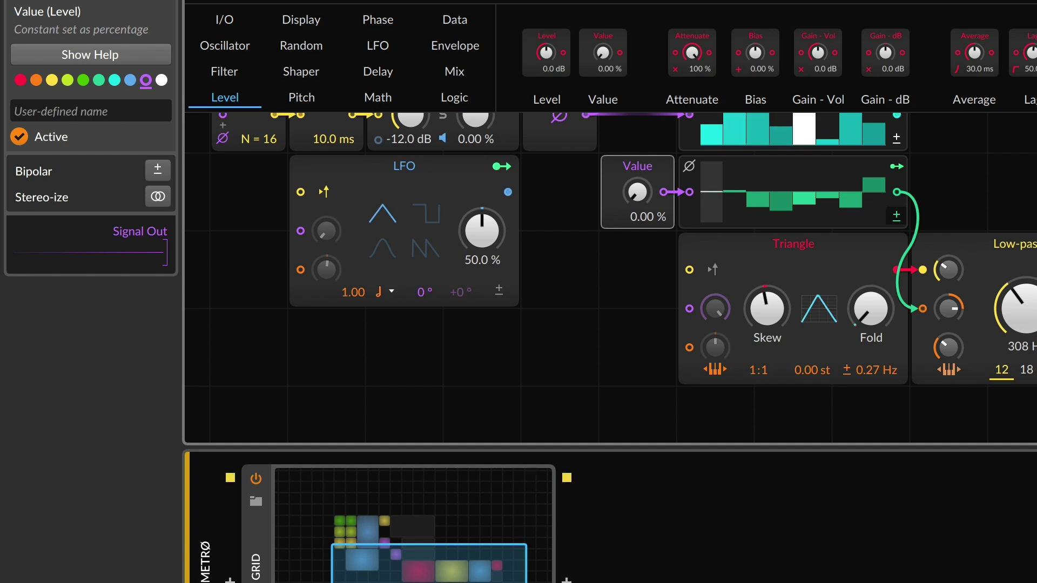
pyautogui.moveTo(637, 191)
pyautogui.mouseDown()
pyautogui.moveTo(637, 140)
pyautogui.moveTo(637, 179)
pyautogui.mouseUp()
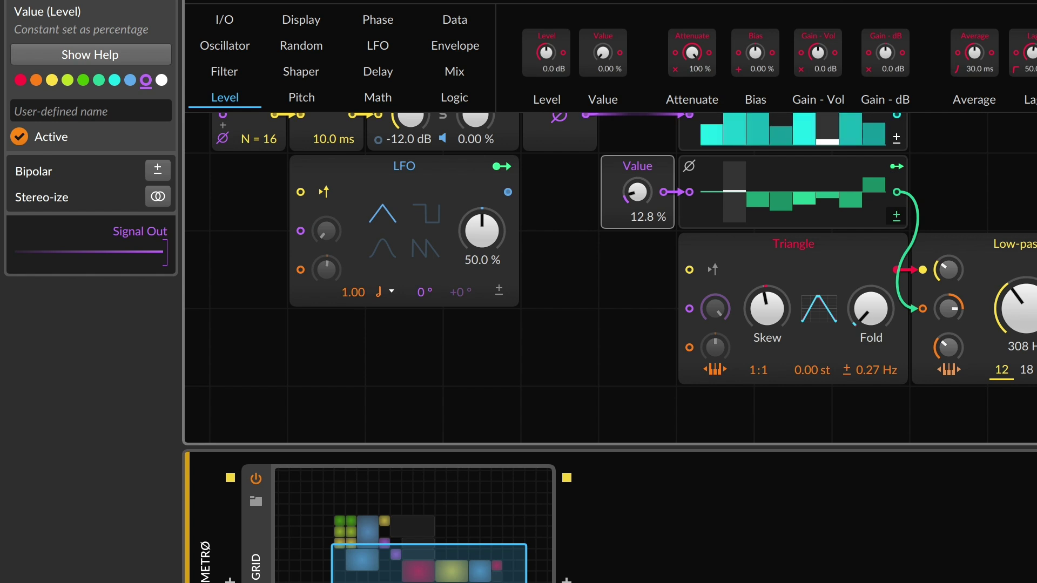
pyautogui.moveTo(637, 175); pyautogui.dragTo(637, 158)
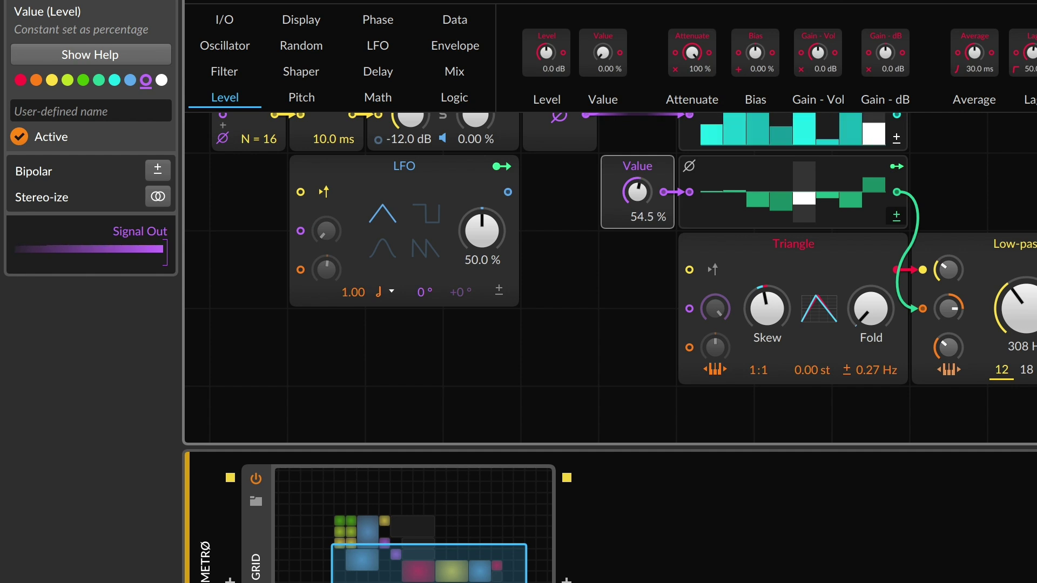
pyautogui.moveTo(637, 152); pyautogui.dragTo(637, 137)
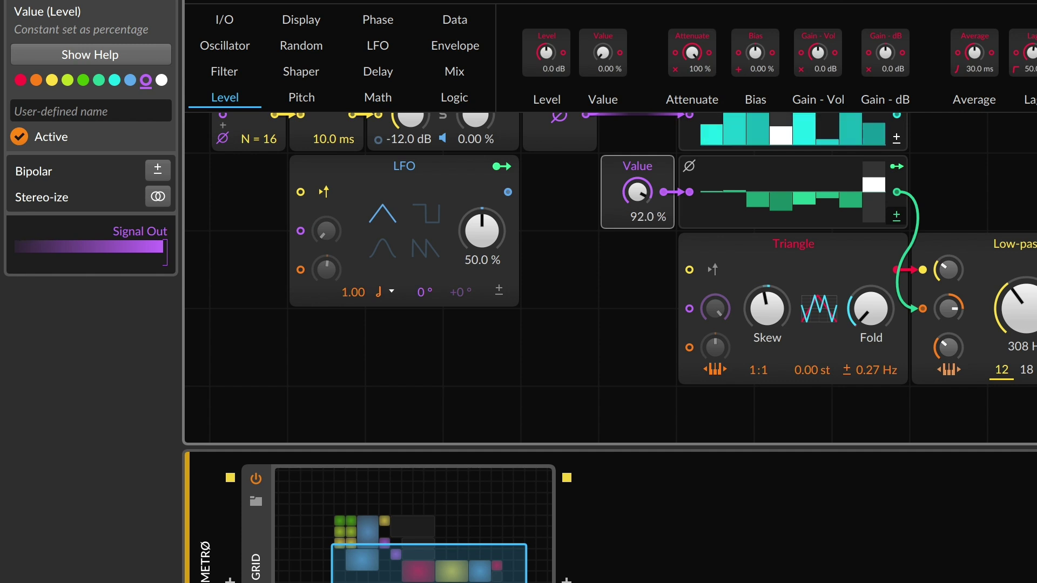
pyautogui.moveTo(637, 135); pyautogui.dragTo(637, 131)
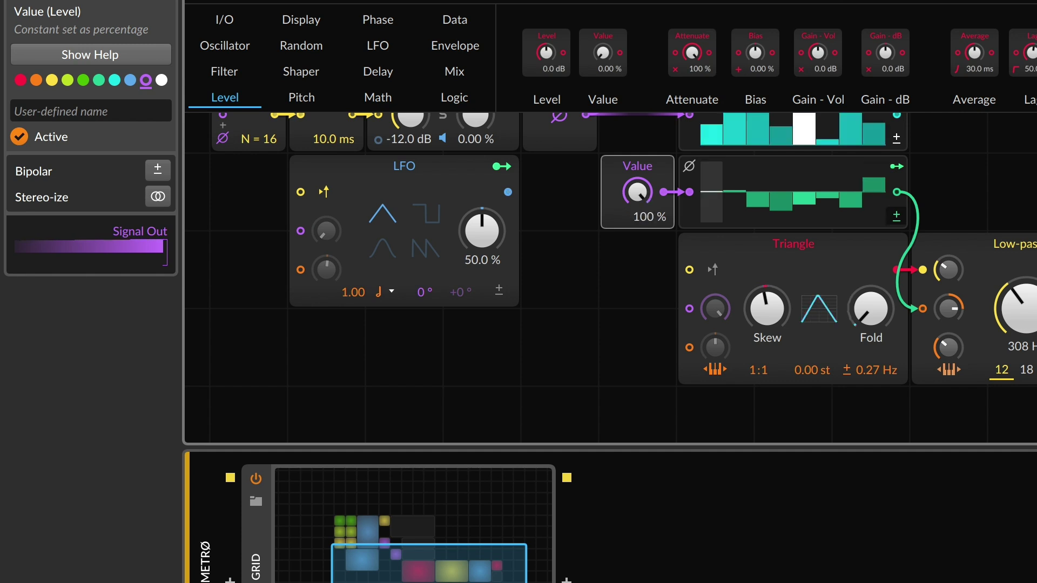
# Replace the Value module with a Constant module and sweep its number up and down, ending at -8.92
pyautogui.rightClick(617, 169)
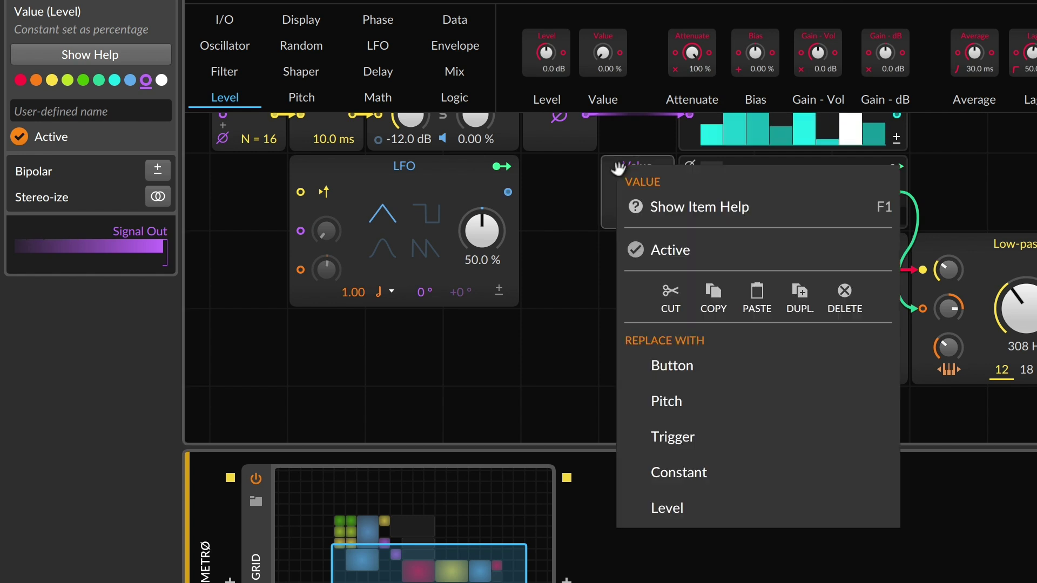
pyautogui.click(712, 475)
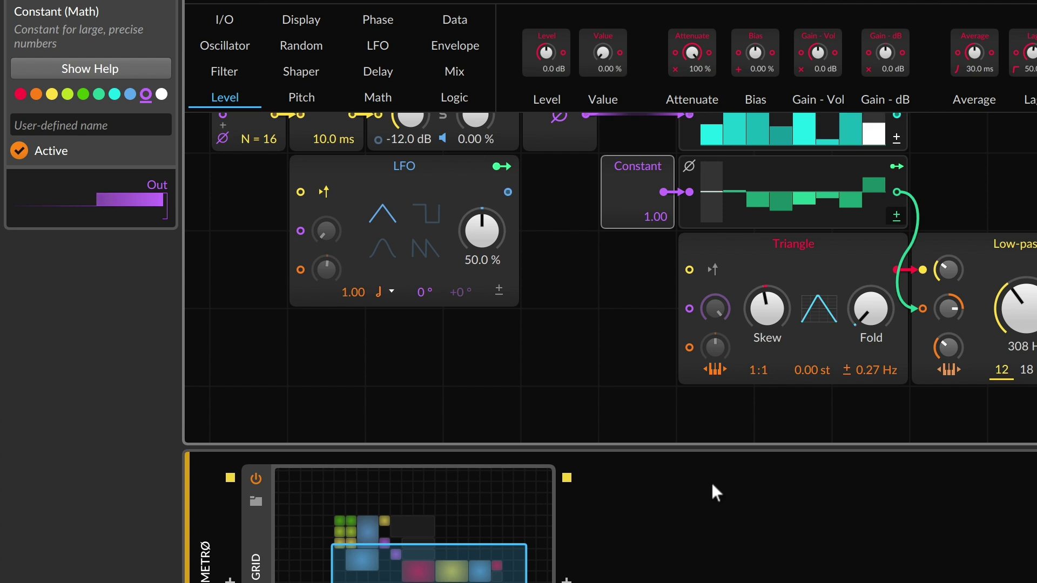
pyautogui.moveTo(652, 218); pyautogui.dragTo(653, 99)
pyautogui.doubleClick(654, 219)
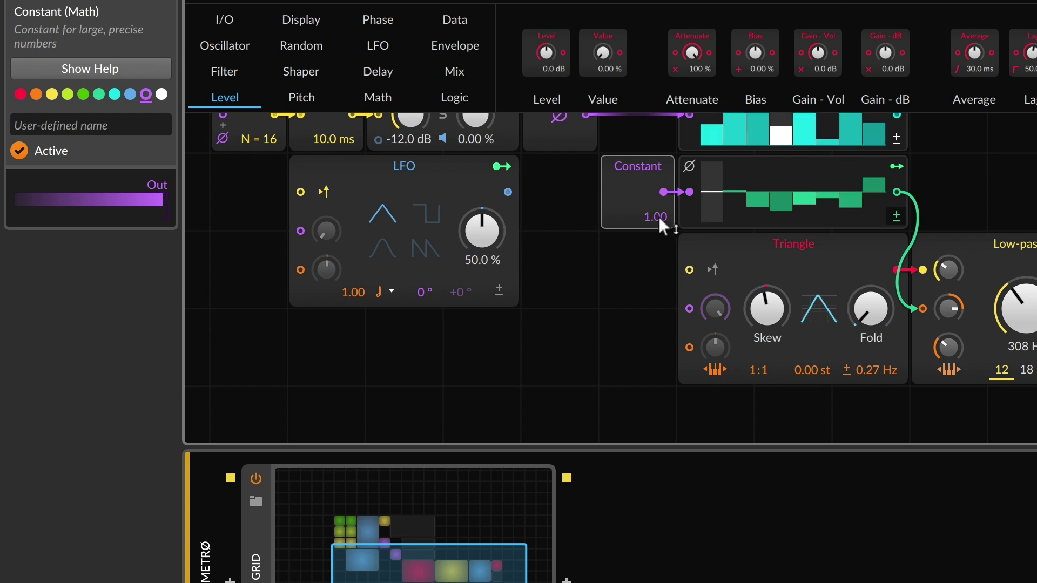
pyautogui.moveTo(659, 216); pyautogui.dragTo(659, 487)
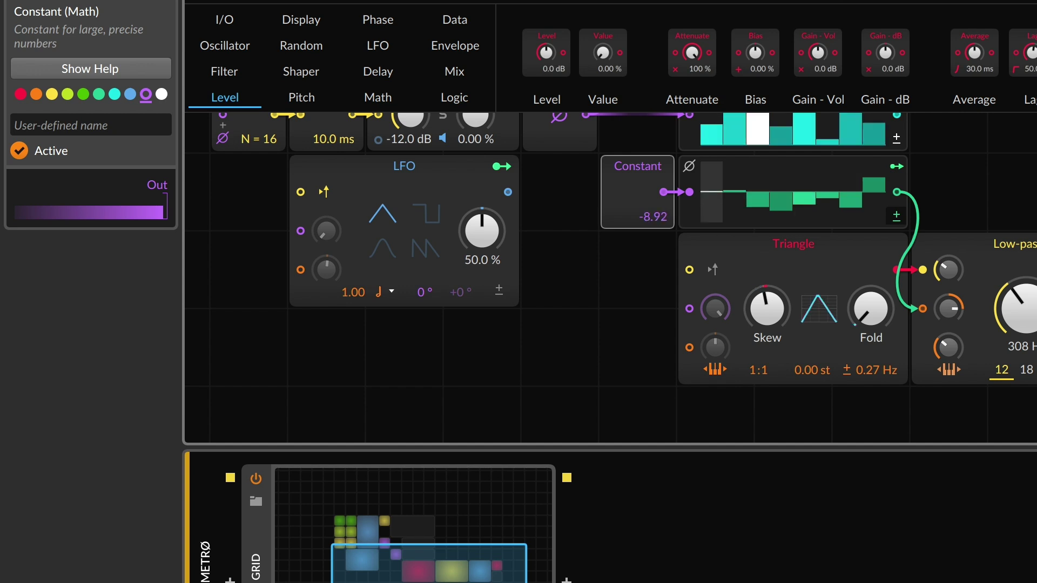
# Delete the Constant module, wire the LFO's signal output into the lower Steps module's phase input, and audition the result
pyautogui.press('Delete')
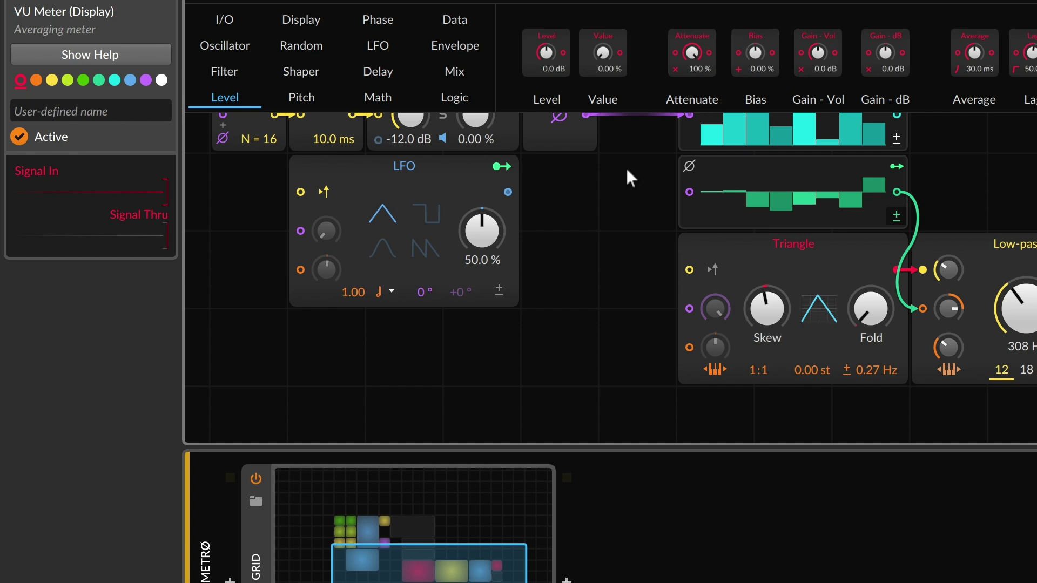
pyautogui.click(358, 171)
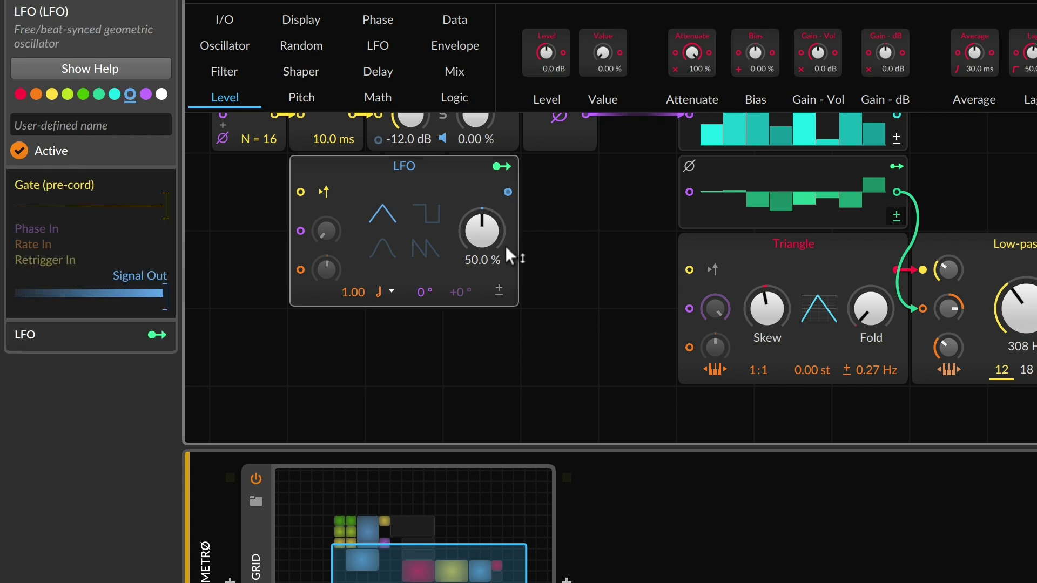
pyautogui.moveTo(508, 192); pyautogui.dragTo(690, 192)
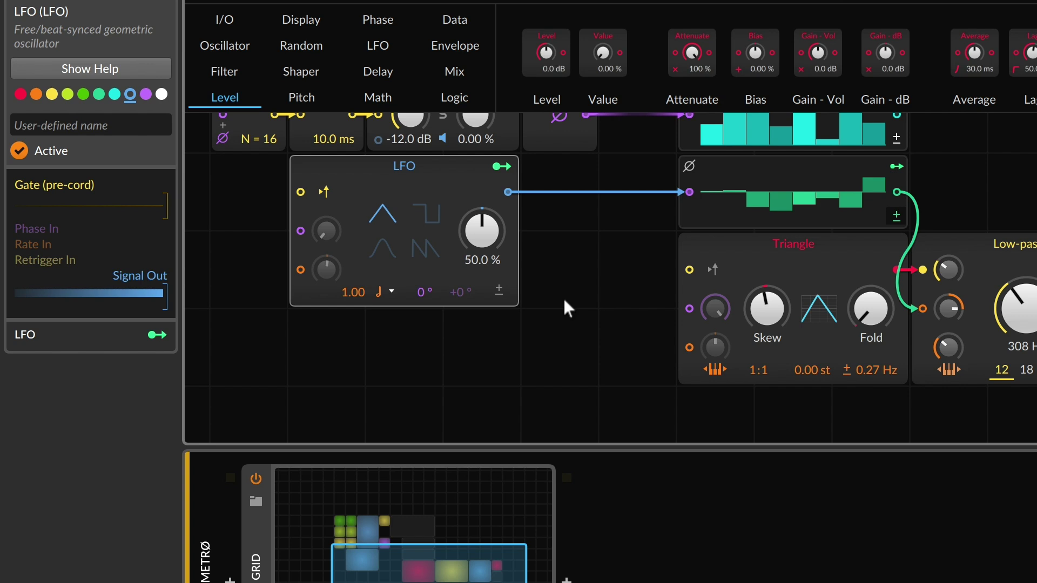
pyautogui.press('space')
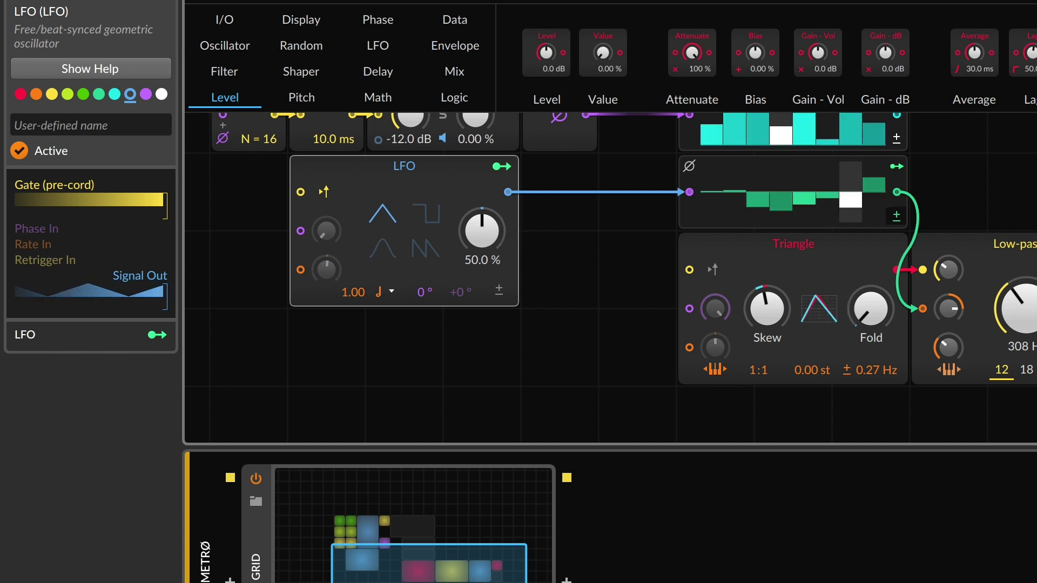
# Raise the LFO's waveform skew to 100% and audition the patch, stopping and restarting playback
pyautogui.moveTo(481, 231); pyautogui.dragTo(482, 178)
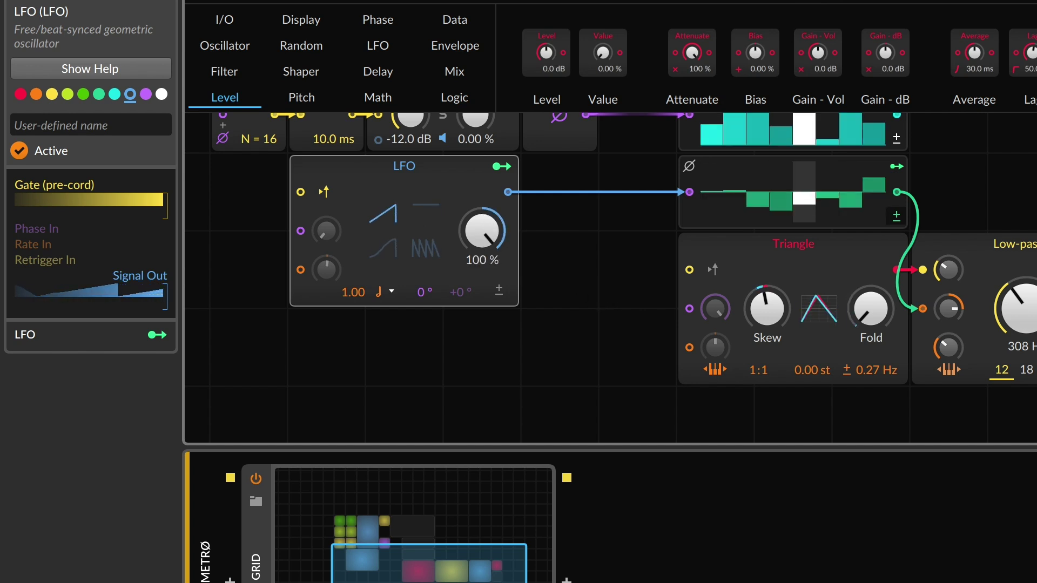
pyautogui.scroll(2, 611, 237)
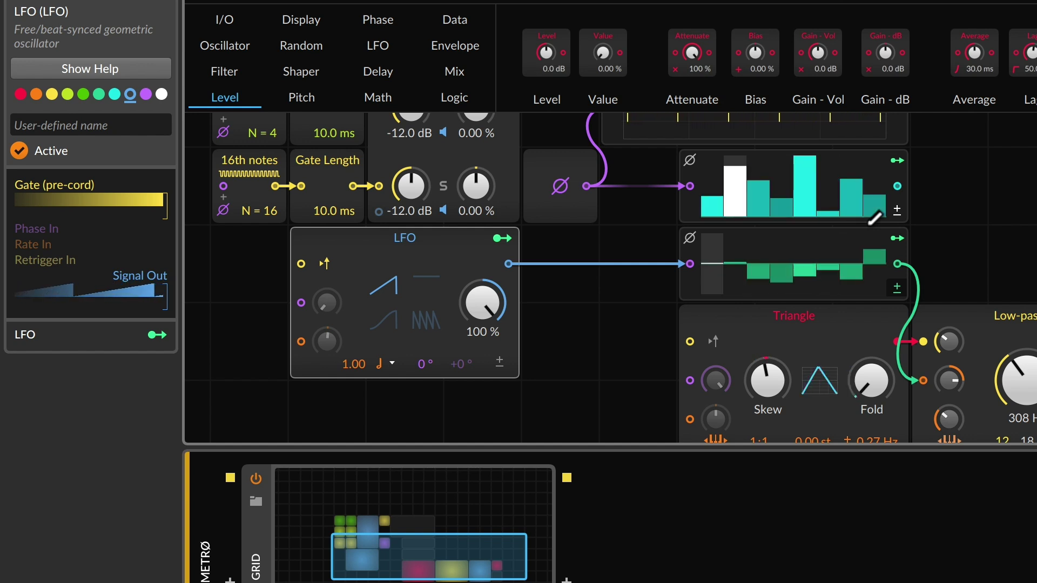
pyautogui.press('space')
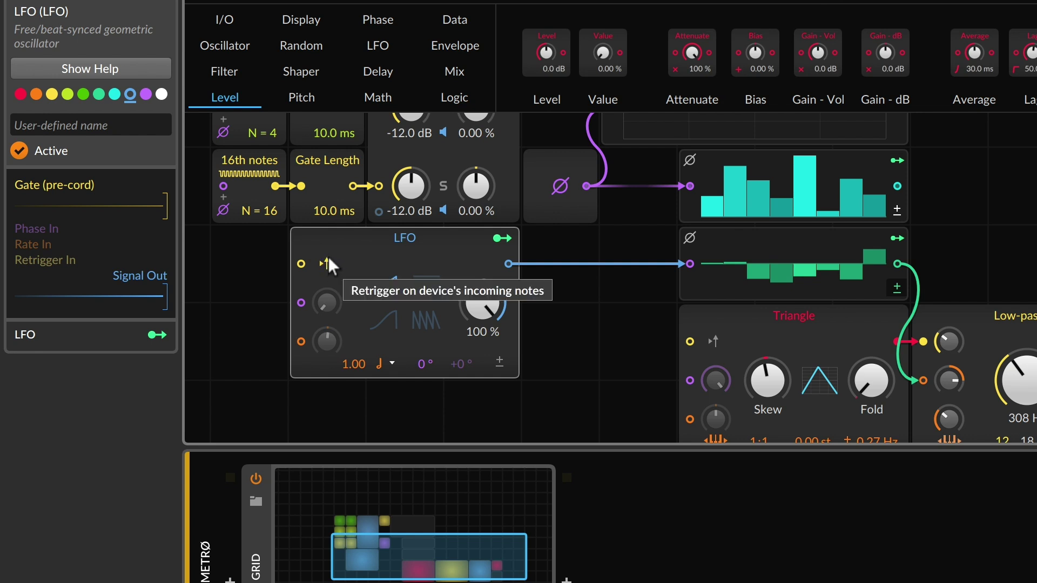
pyautogui.press('space')
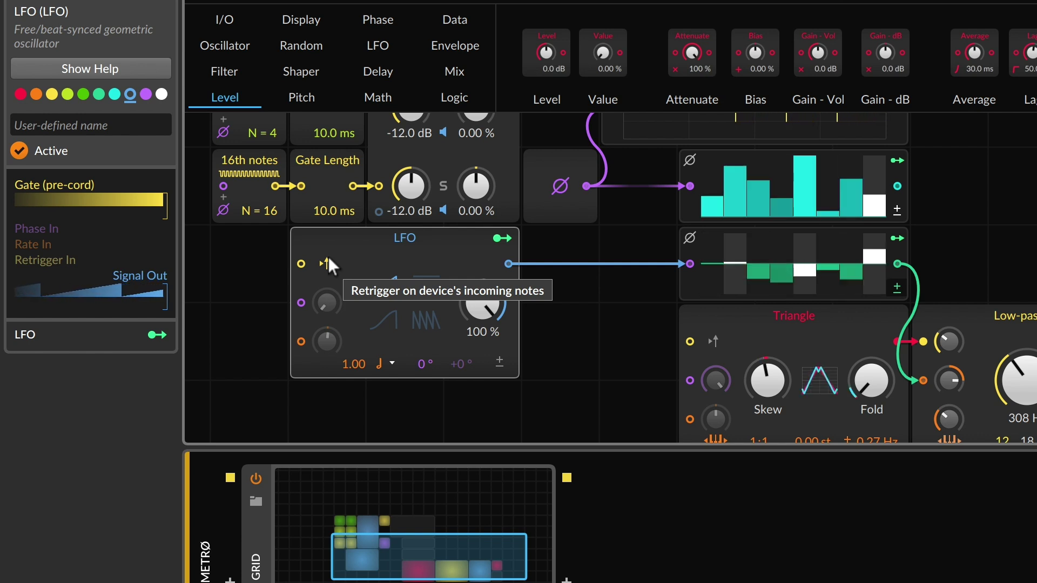
# Lower the LFO's waveform skew to 23.0% and switch its waveform to the sawtooth shape
pyautogui.moveTo(476, 309); pyautogui.dragTo(475, 348)
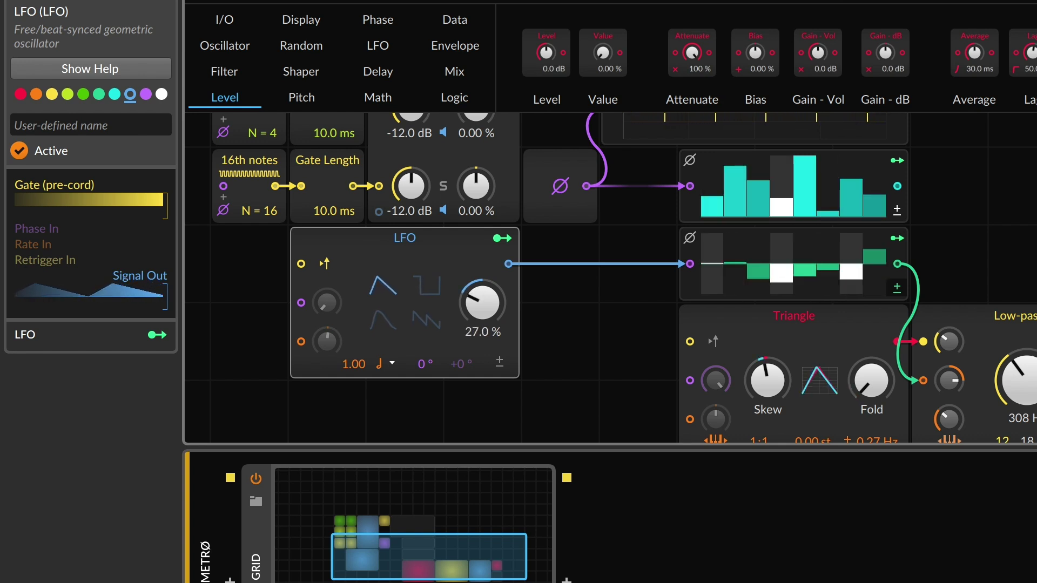
pyautogui.click(426, 319)
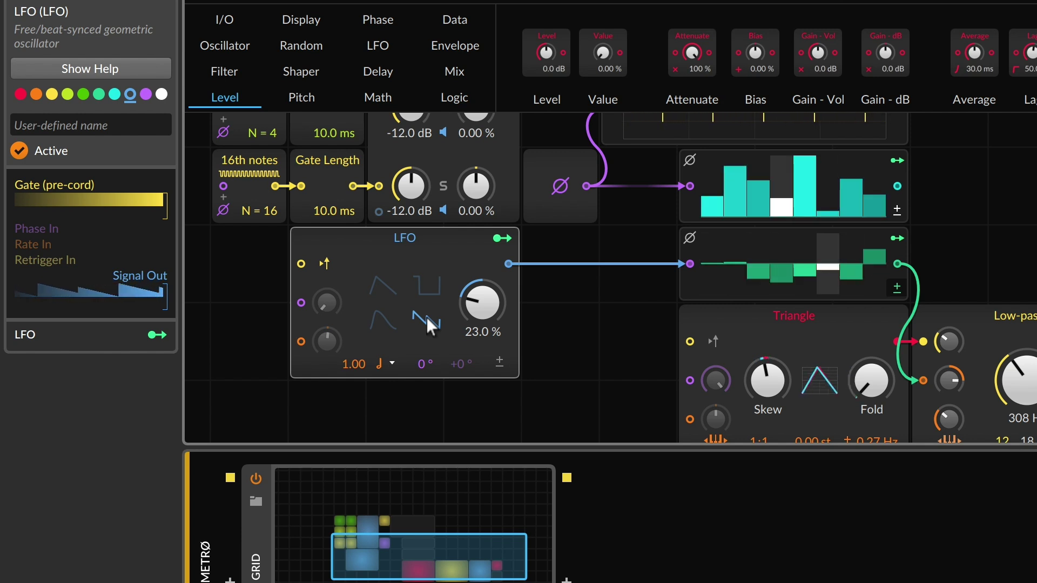
pyautogui.click(426, 317)
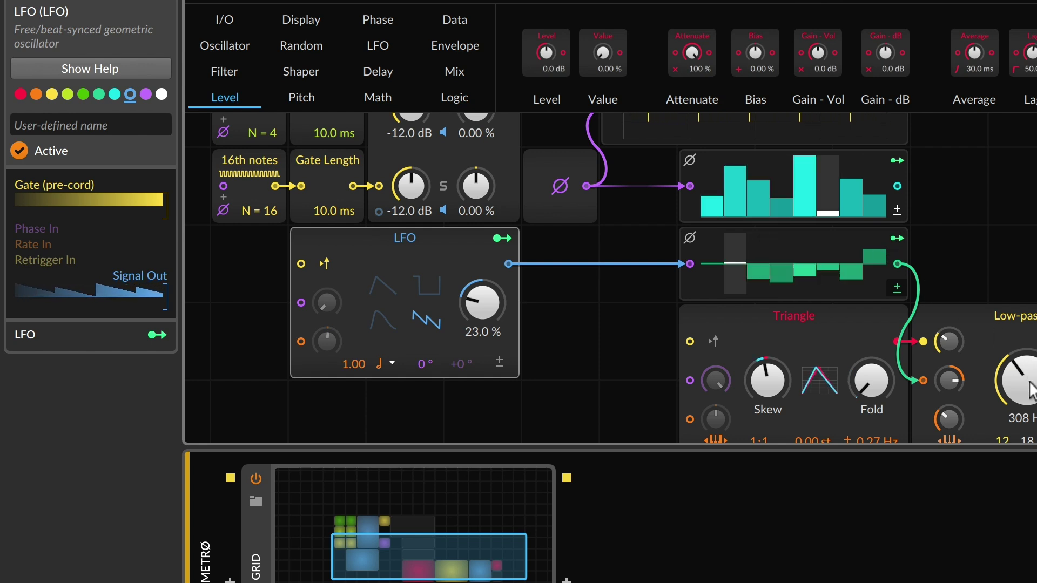
# Insert a Multiply module between the LFO and the lower Steps module, and feed its second input from a Velocity In module
pyautogui.scroll(-2, 622, 270)
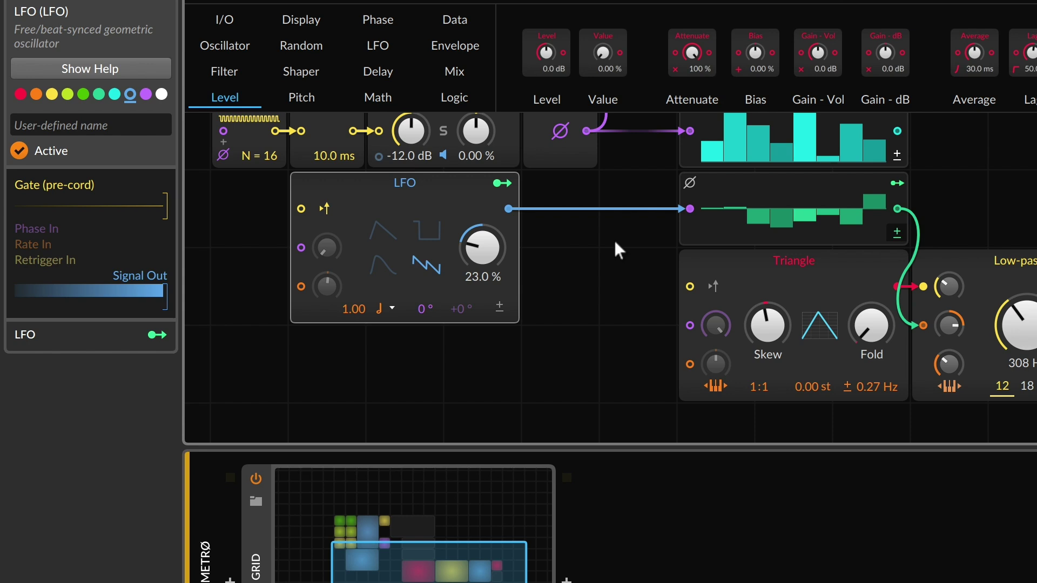
pyautogui.click(374, 103)
pyautogui.moveTo(754, 67); pyautogui.dragTo(694, 210)
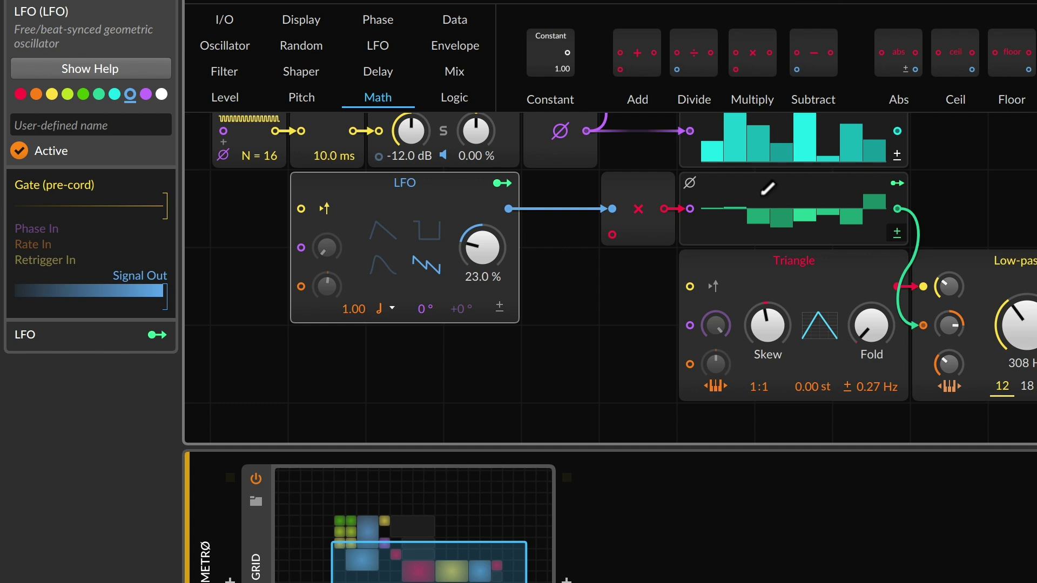
pyautogui.click(229, 18)
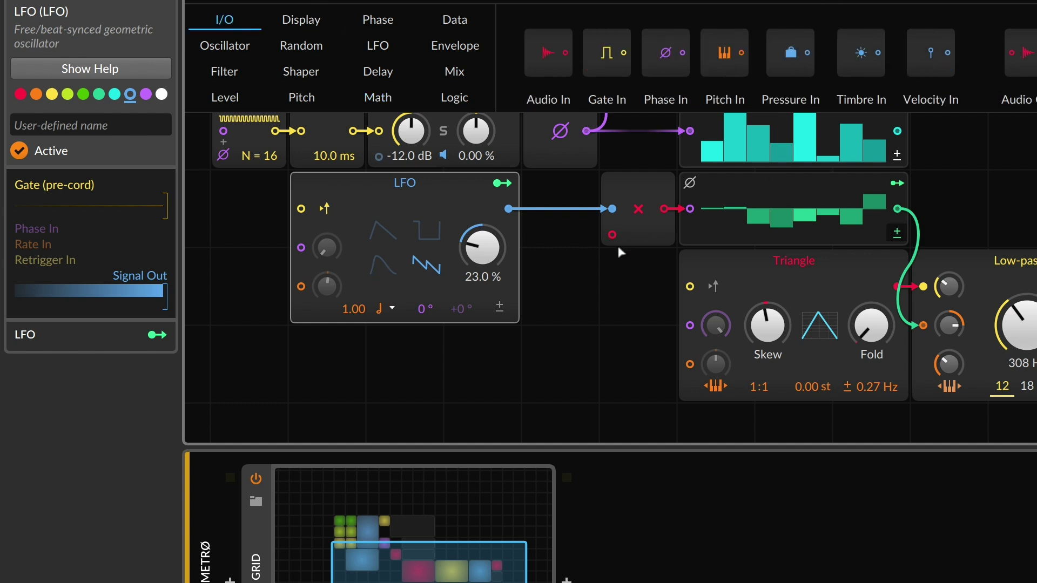
pyautogui.moveTo(613, 243); pyautogui.dragTo(614, 241)
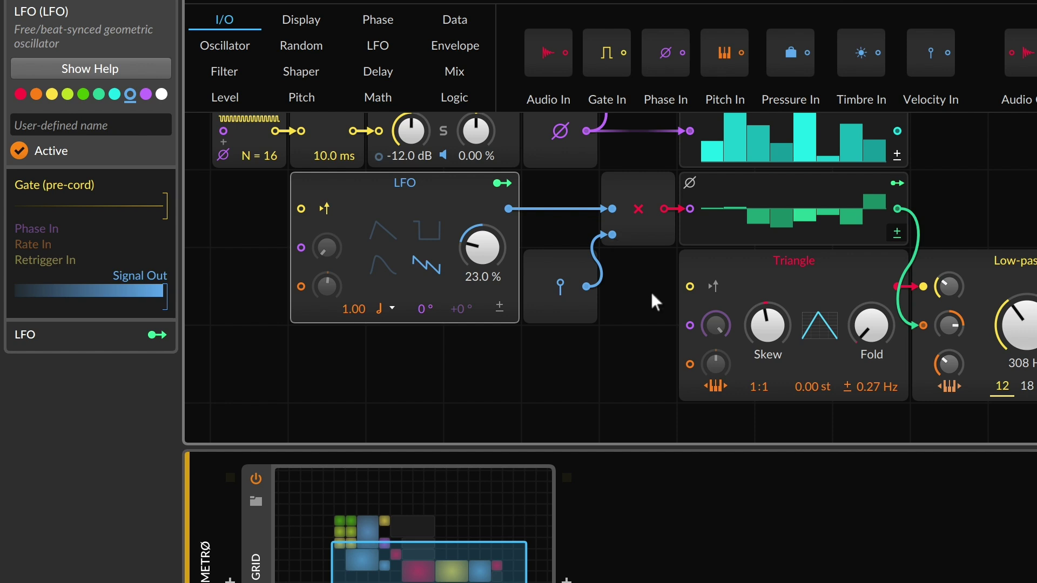